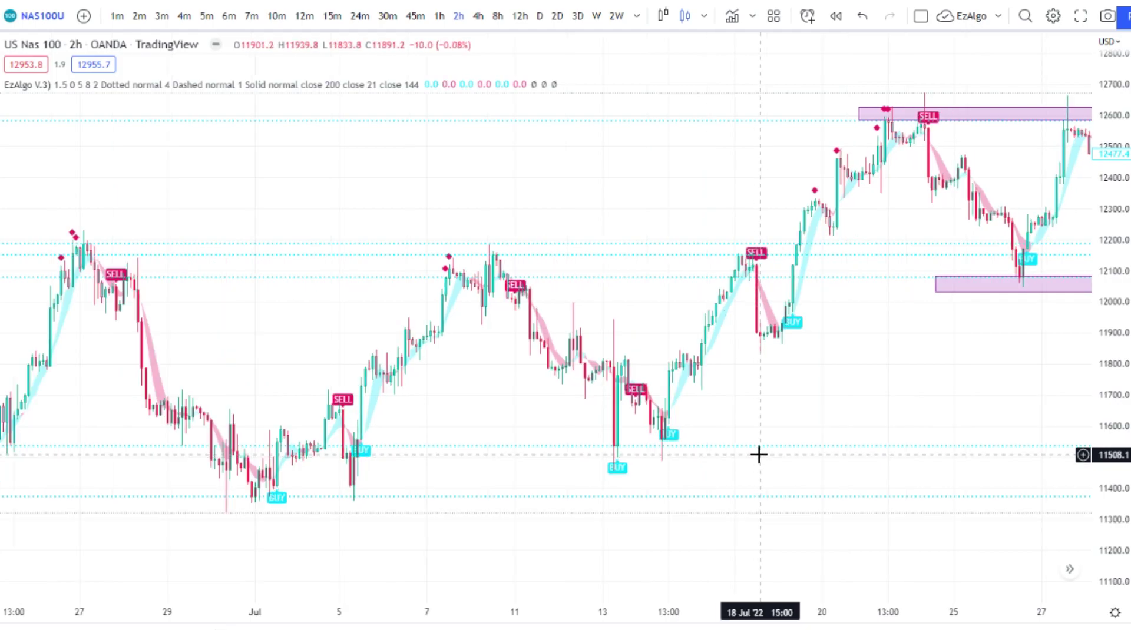
Step: Pan the NAS100 2-hour chart to earlier July action, then back toward the latest bars
left_click_drag(780, 419, 674, 439)
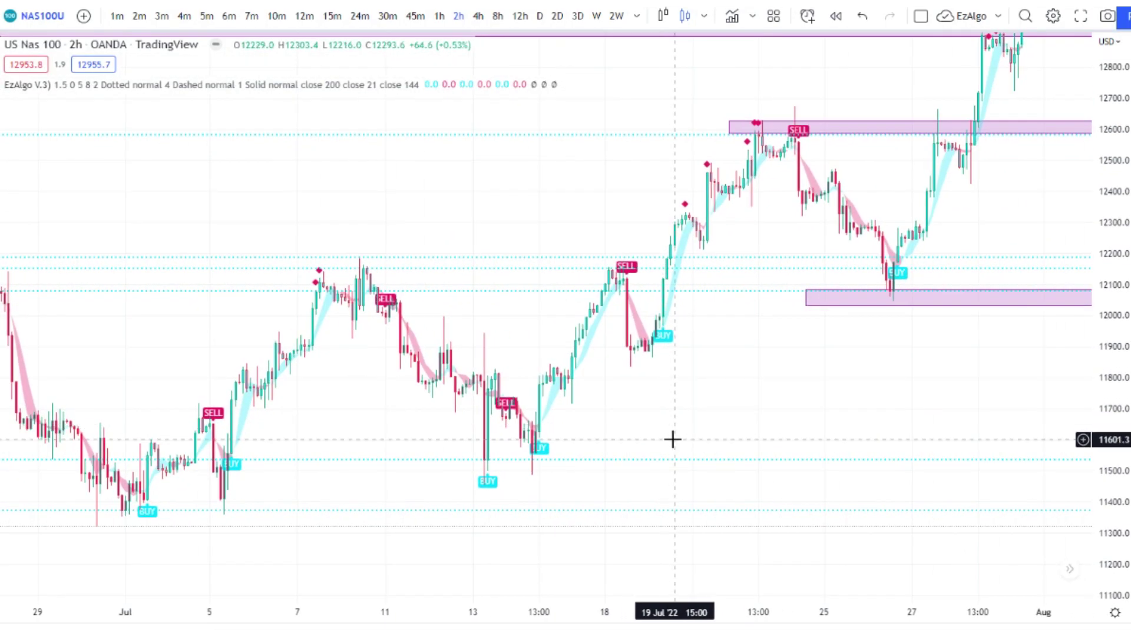
left_click_drag(156, 232, 113, 326)
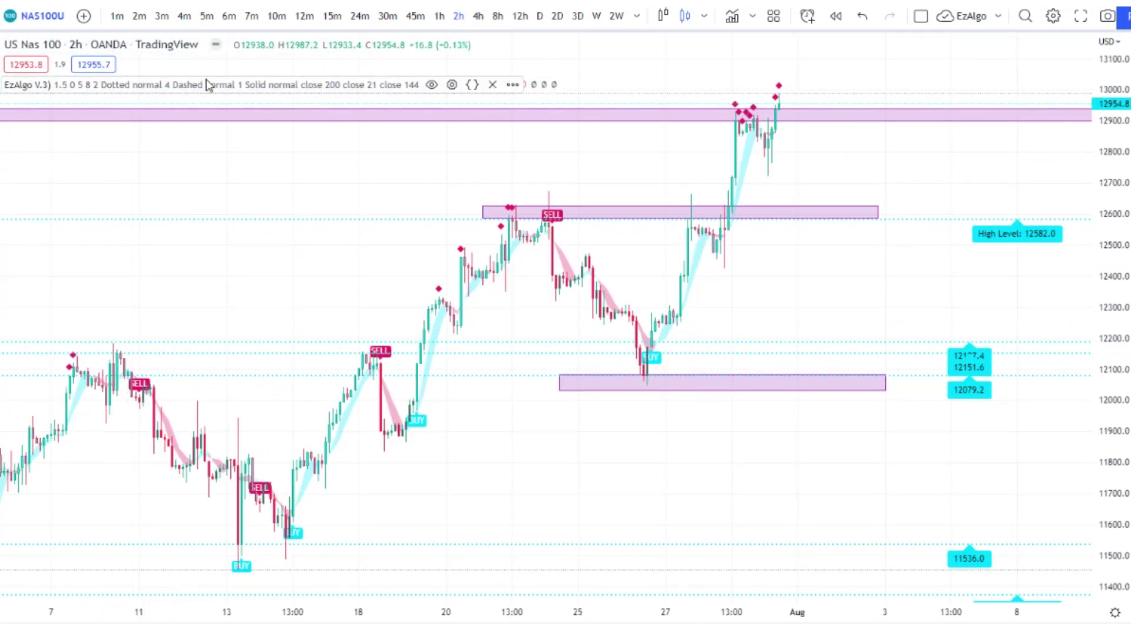
mouse_move(458, 85)
Step: Open the EzAlgo V.3 settings, scroll Inputs down to Support & Resistance, and nudge the dialog left
left_click(452, 85)
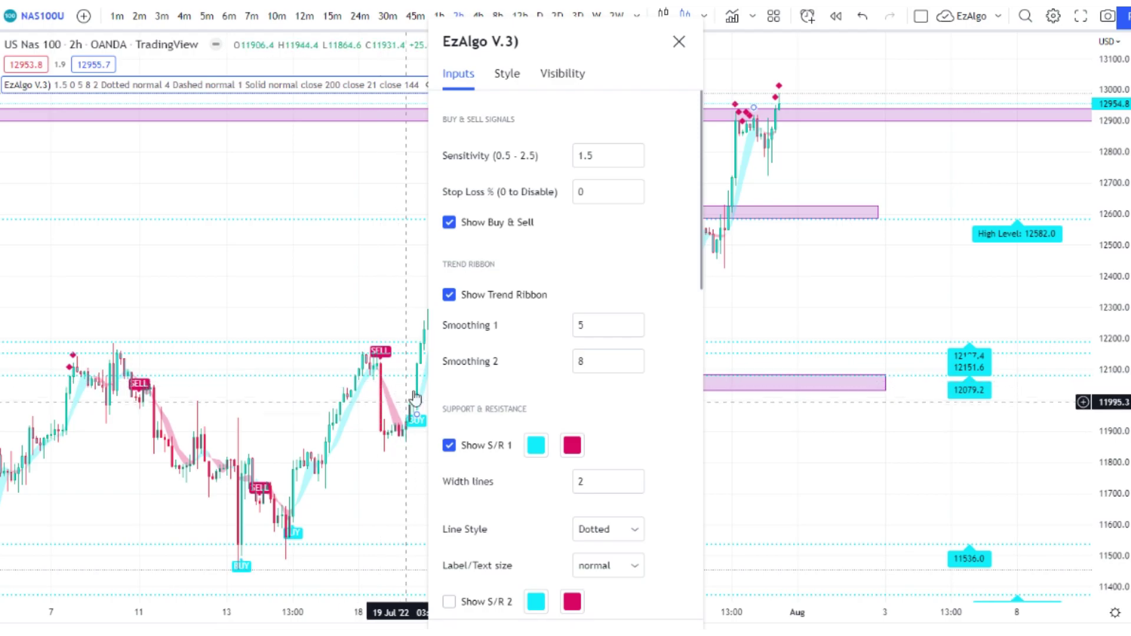
scroll(553, 315, "down", 2)
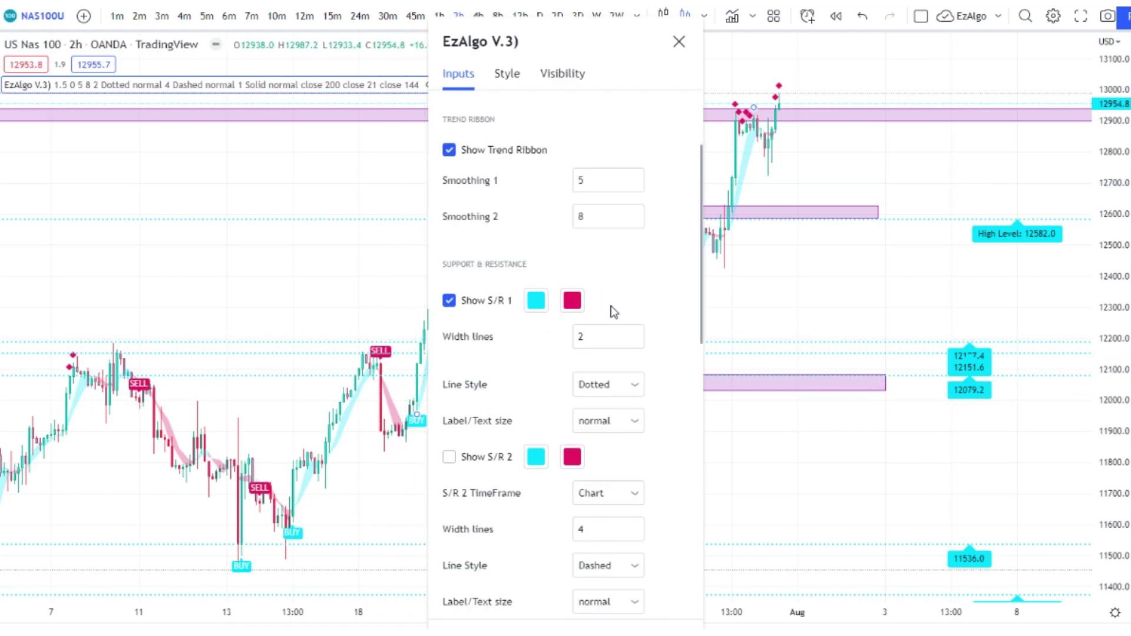
scroll(627, 288, "down", 2)
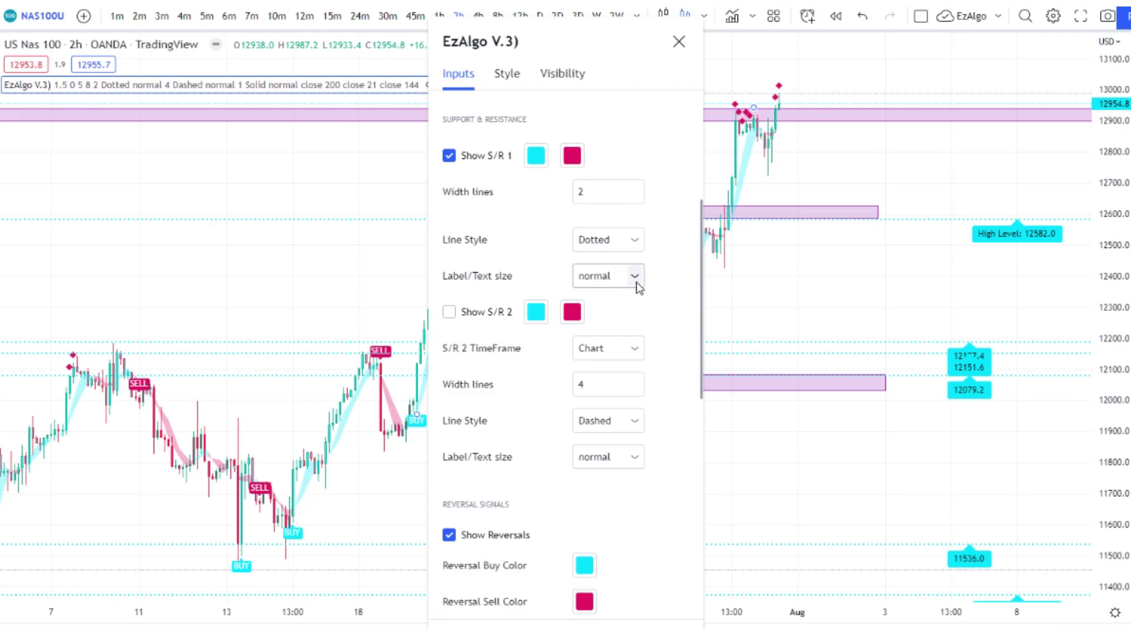
left_click_drag(512, 43, 434, 50)
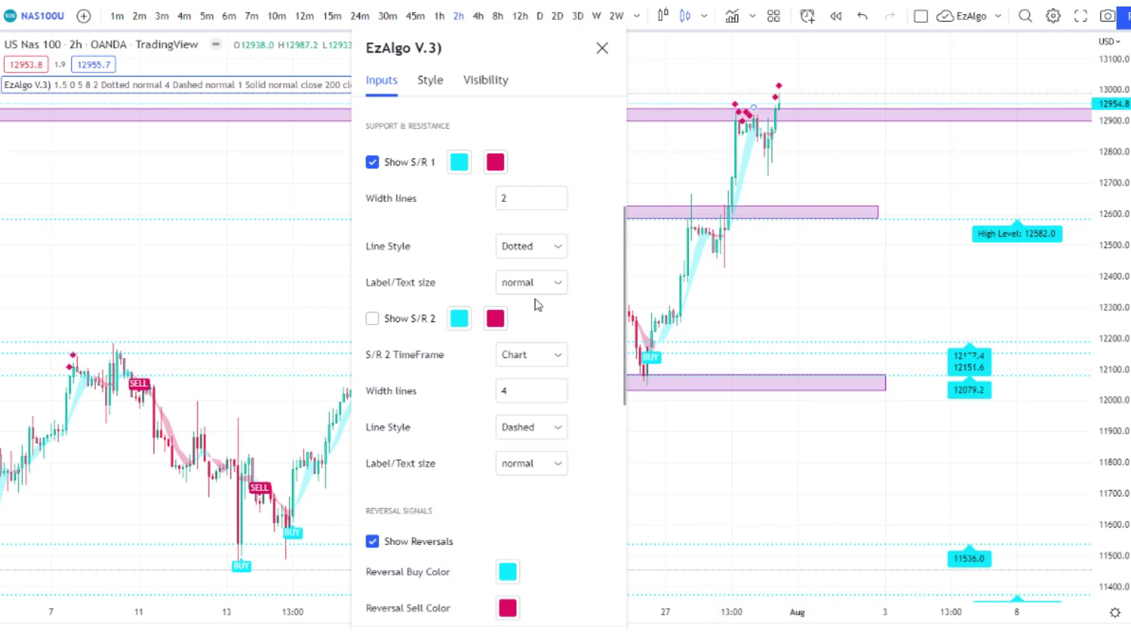
Step: Set the S/R 2 TimeFrame to 4 hours, leaving Show S/R 2 unchecked
left_click(372, 319)
left_click(559, 355)
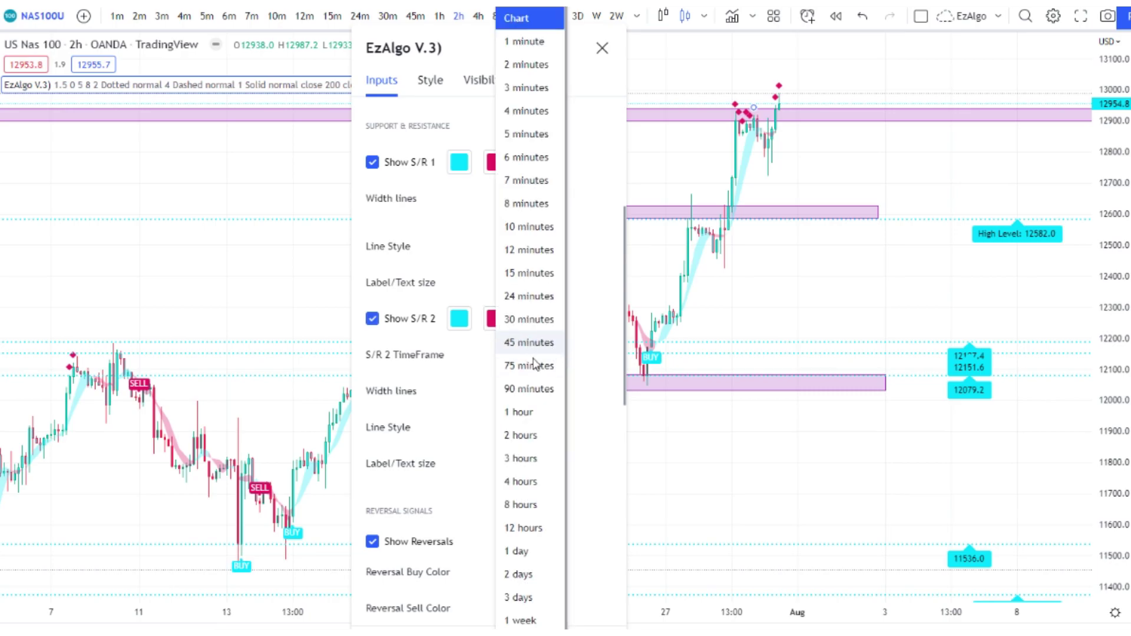
left_click(527, 481)
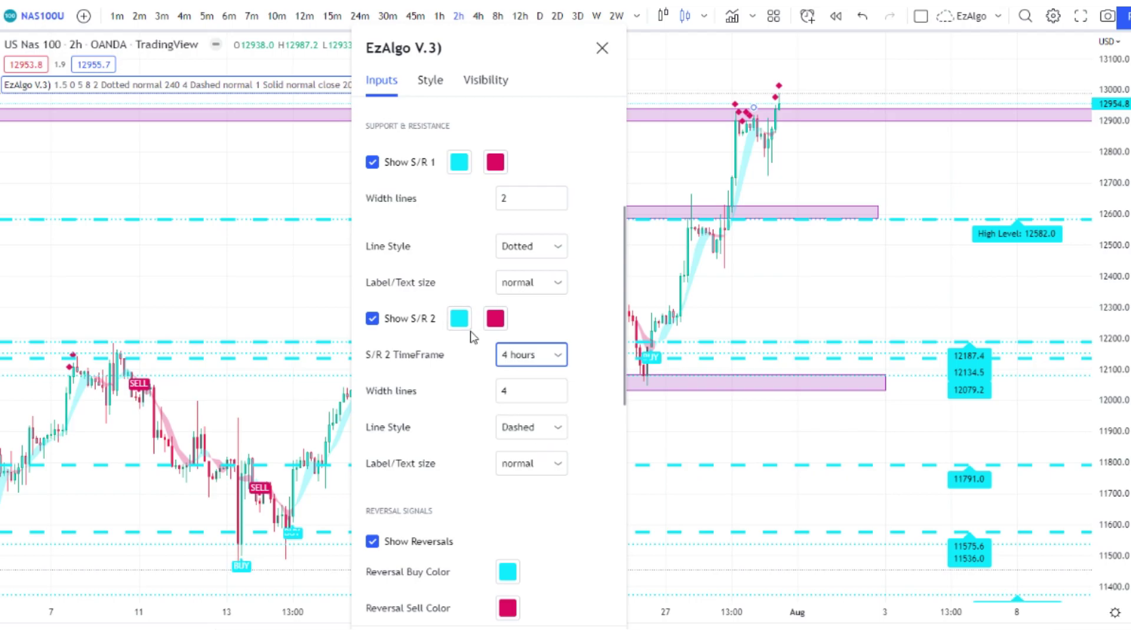
left_click(396, 321)
left_click(396, 321)
Step: Scroll through the remaining inputs to the Previous Day H/L/C and EMA settings
scroll(454, 330, "down", 5)
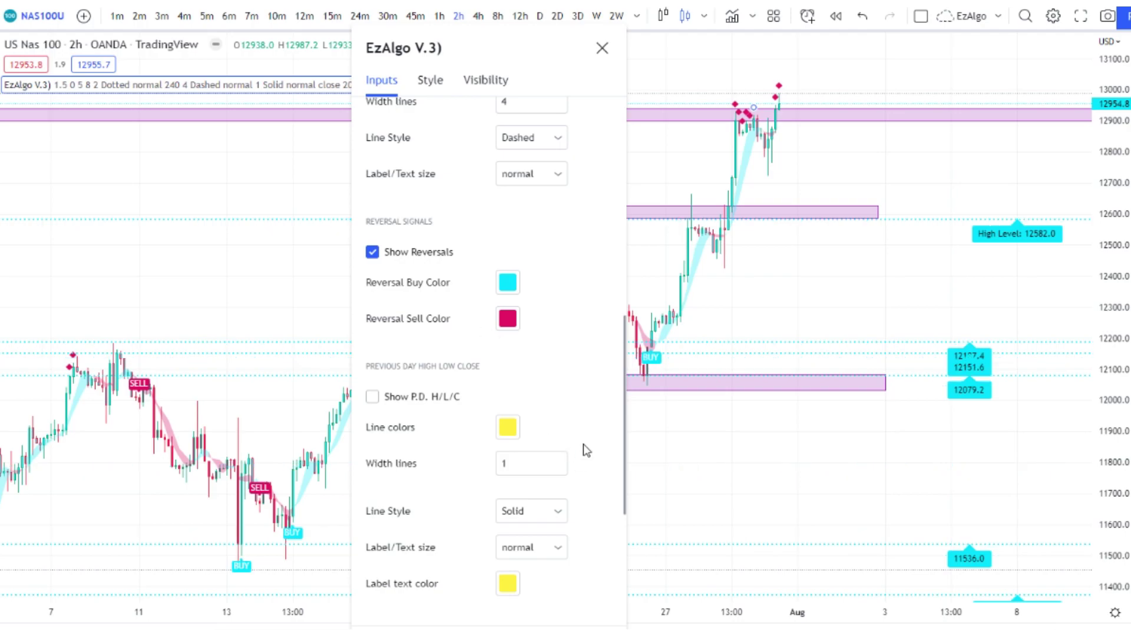
scroll(565, 451, "down", 1)
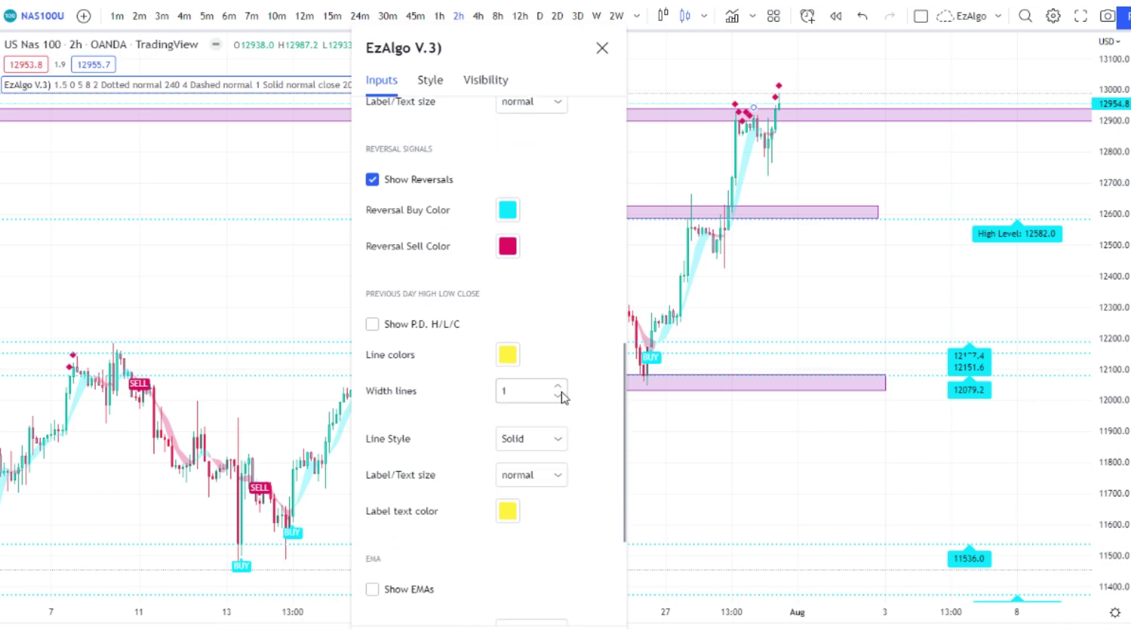
scroll(495, 383, "down", 2)
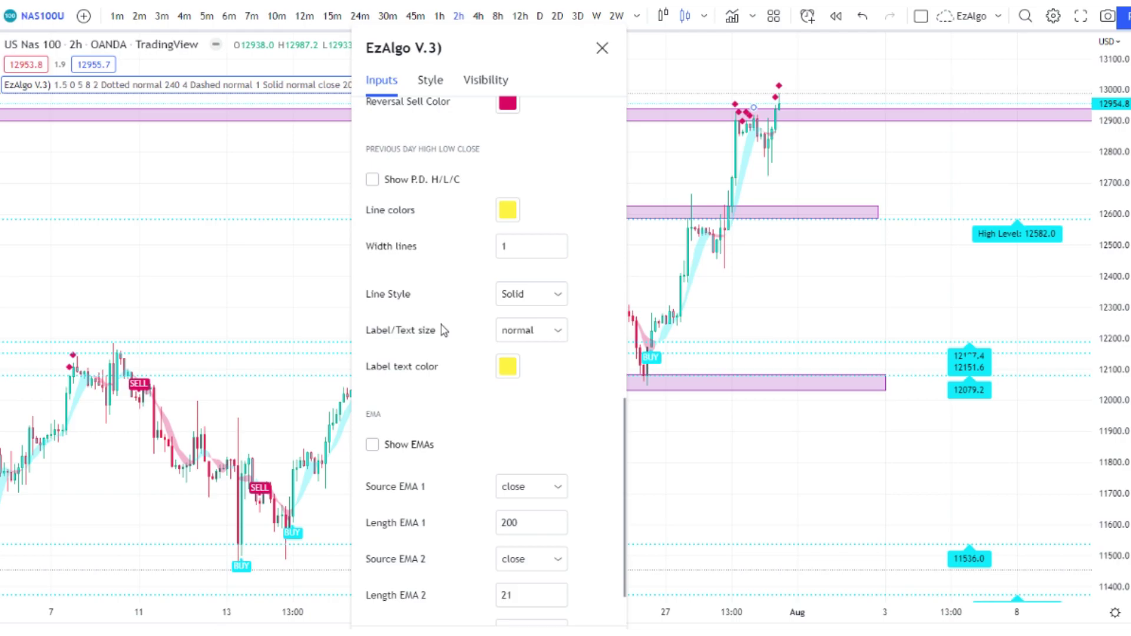
scroll(443, 330, "up", 5)
Step: Close the EzAlgo settings and pan the chart back to late May–early July
key("Escape")
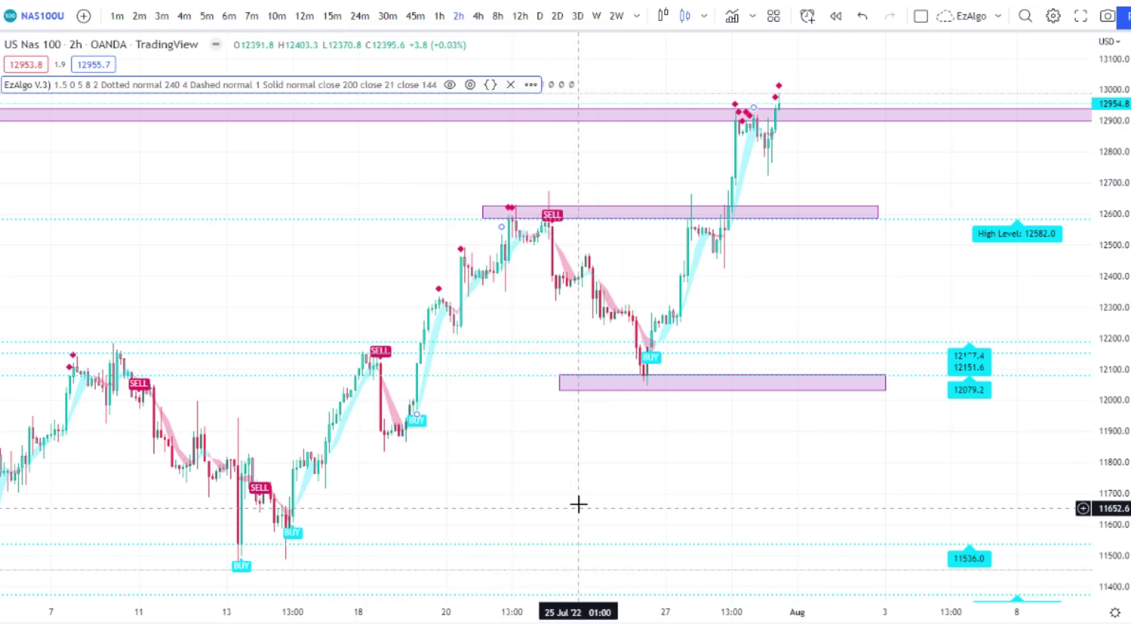
scroll(601, 541, "down", 2)
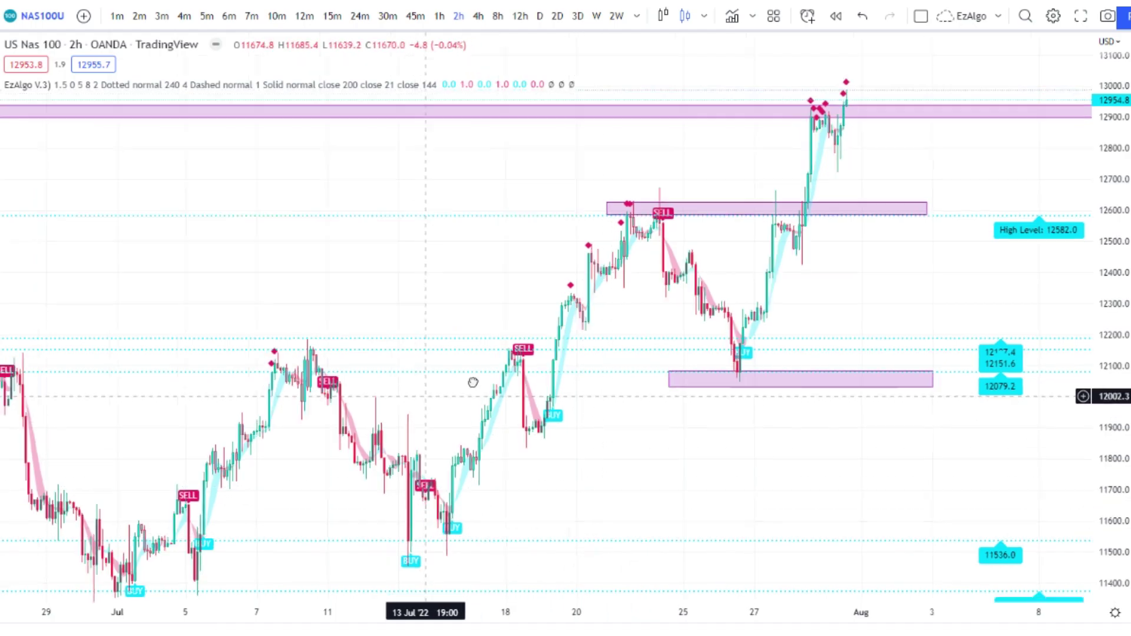
left_click_drag(473, 383, 660, 380)
left_click_drag(331, 335, 618, 330)
left_click_drag(417, 305, 677, 265)
left_click_drag(646, 225, 586, 376)
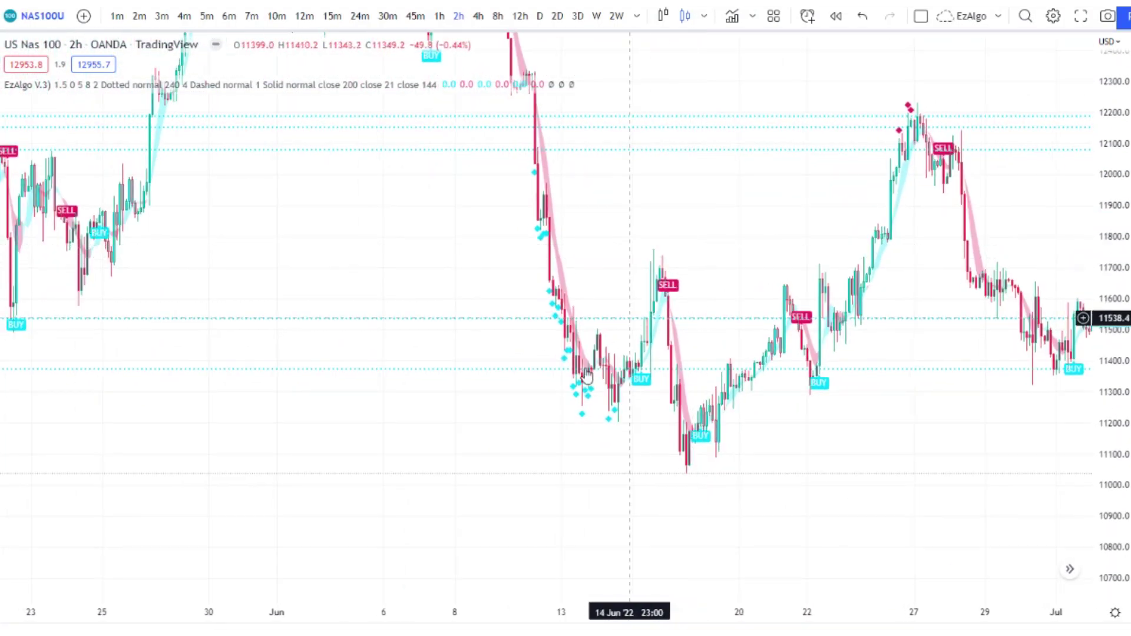
Step: Zoom and scroll the chart to frame the June bars
scroll(586, 376, "up", 2)
left_click_drag(379, 248, 479, 436)
scroll(479, 436, "up", 1)
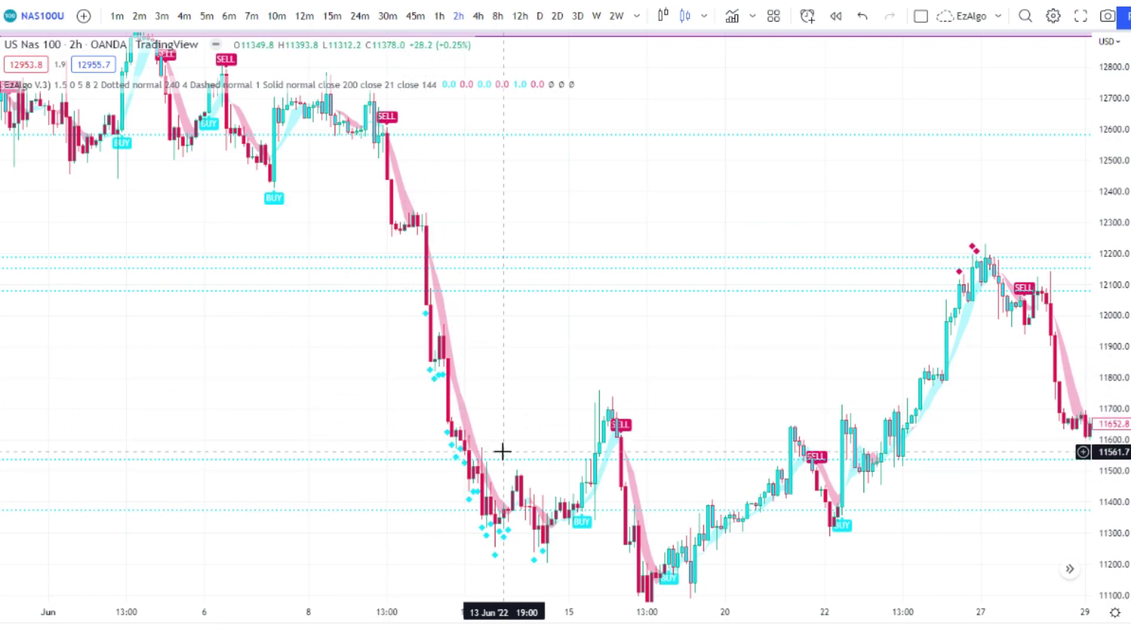
scroll(475, 396, "right", 5)
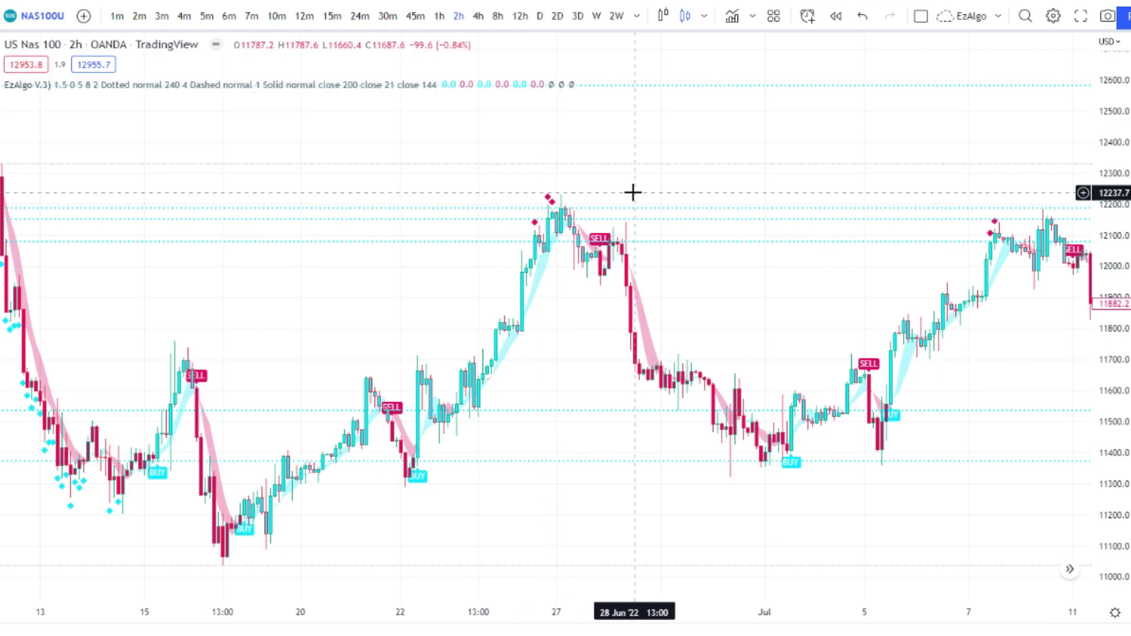
scroll(505, 222, "right", 6)
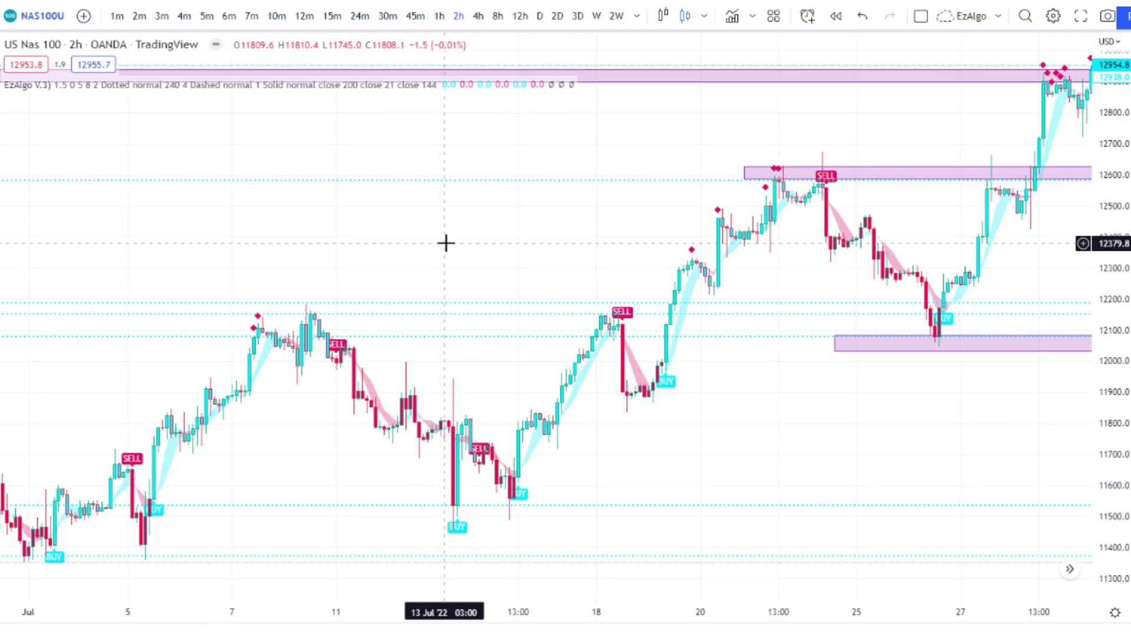
scroll(729, 168, "down", 2)
scroll(702, 187, "up", 4)
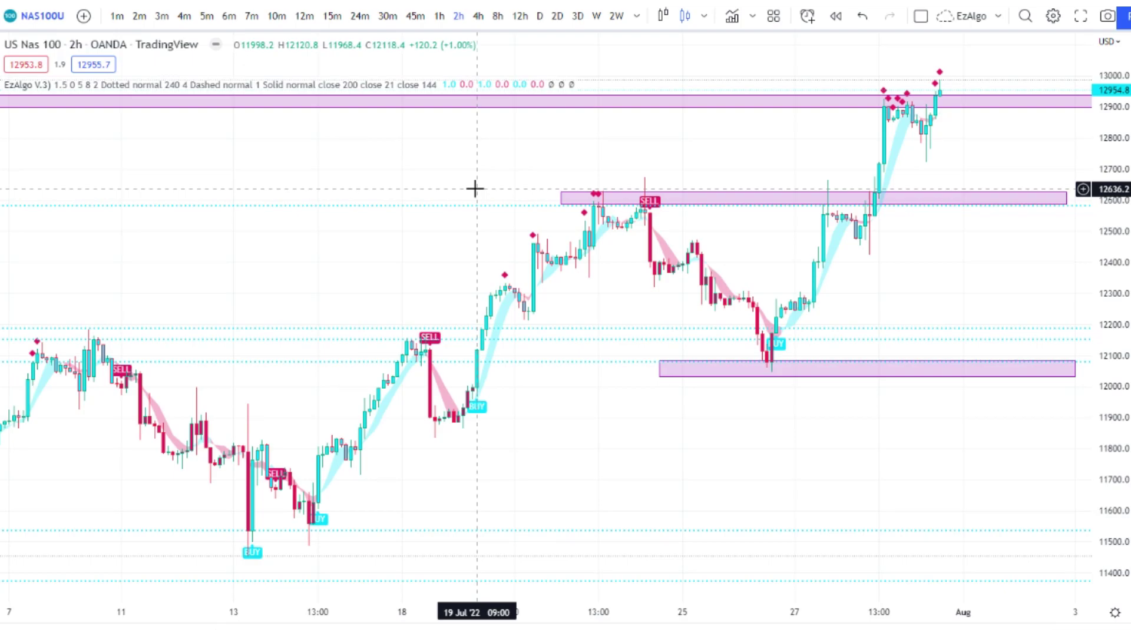
scroll(618, 214, "down", 1)
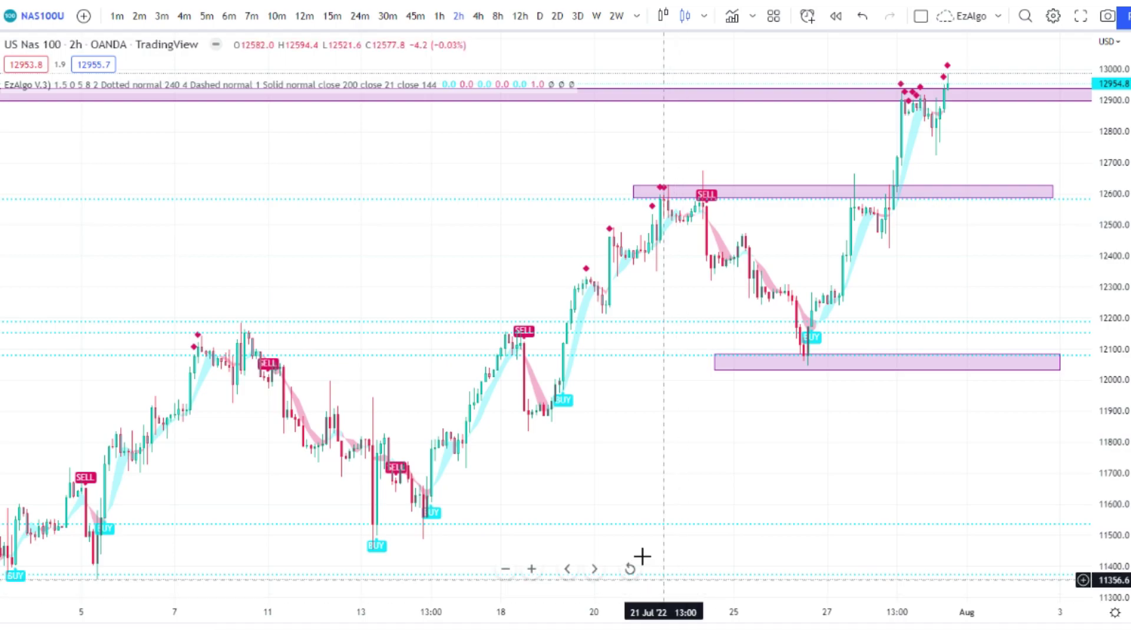
scroll(605, 507, "down", 1)
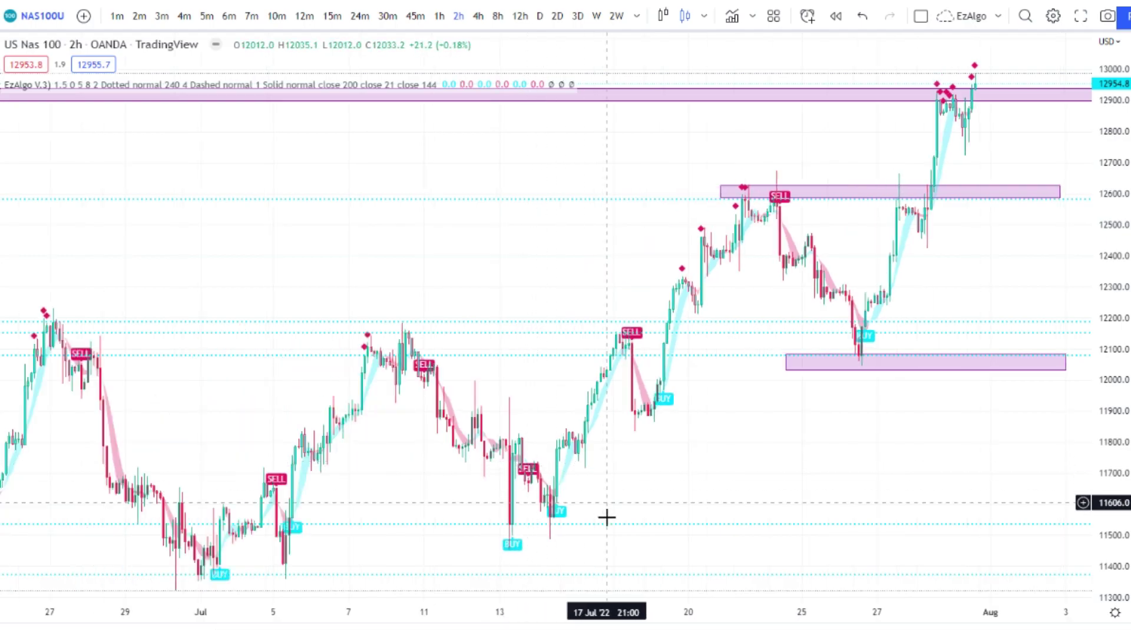
scroll(569, 387, "down", 1)
scroll(403, 362, "down", 1)
Step: Pan further back and adjust zoom to show the late June–mid-July swings and lows
left_click_drag(404, 362, 578, 336)
scroll(747, 273, "up", 2)
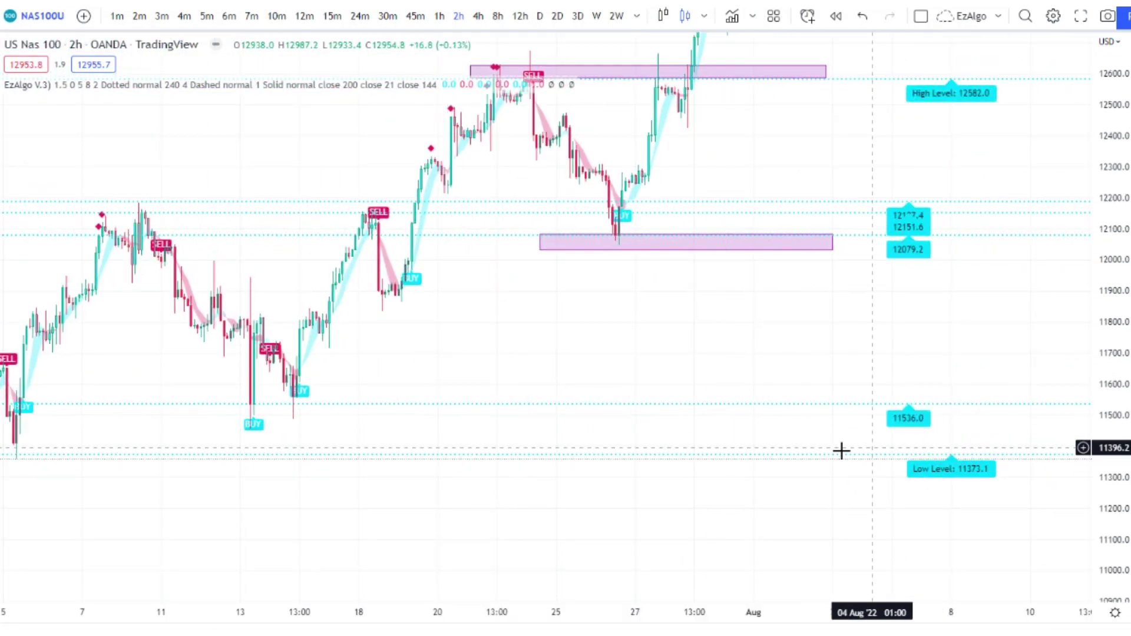
scroll(769, 312, "left", 10)
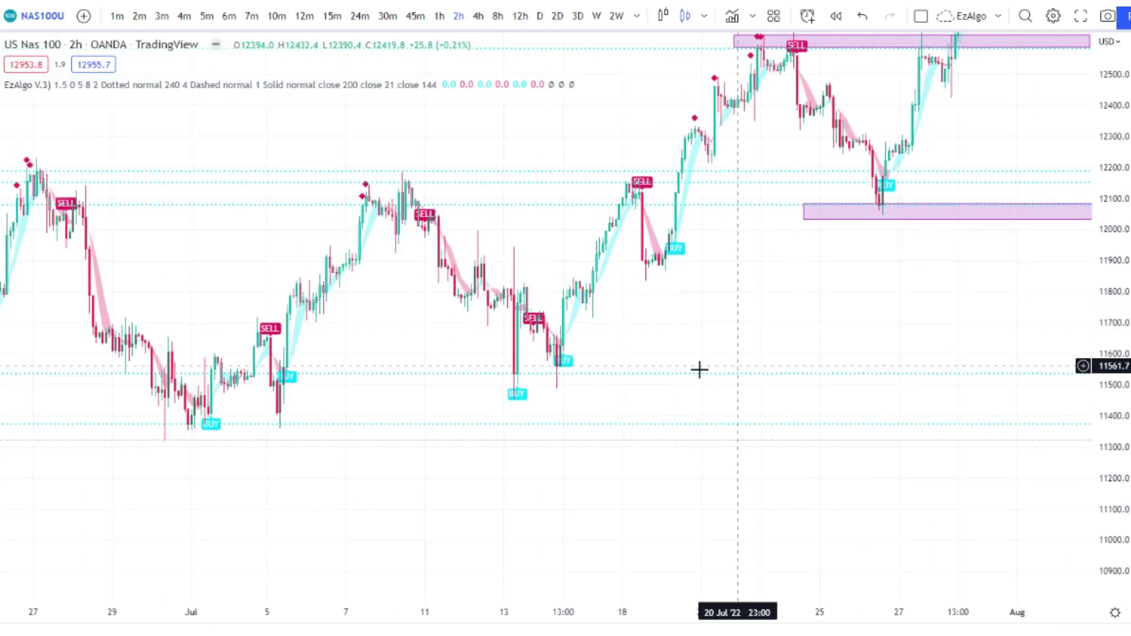
scroll(632, 300, "up", 5)
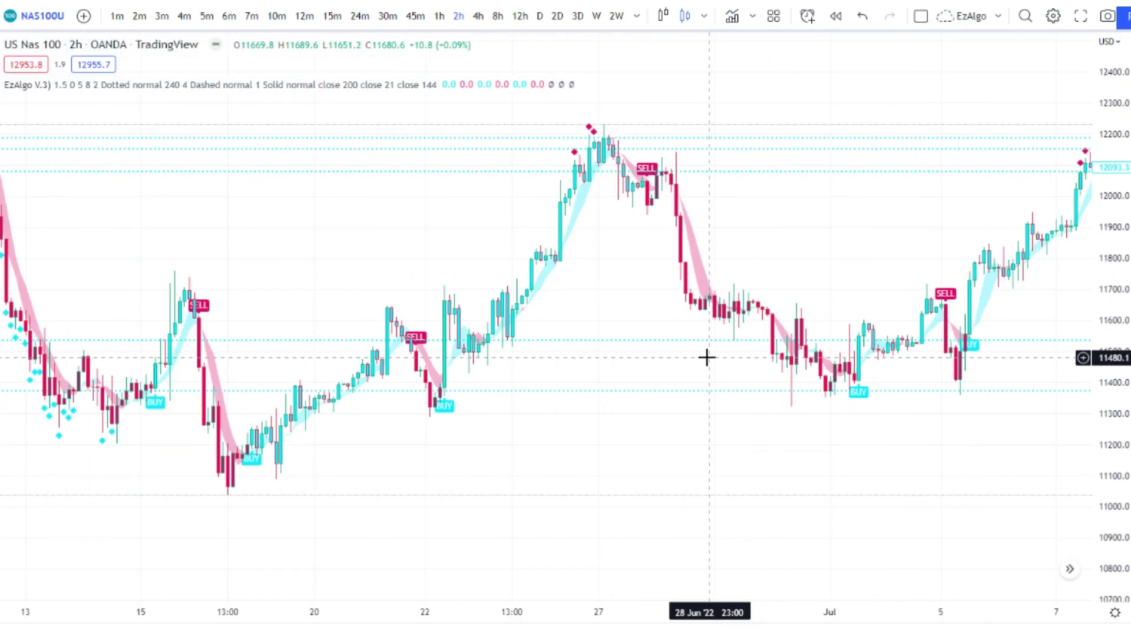
scroll(731, 273, "down", 8)
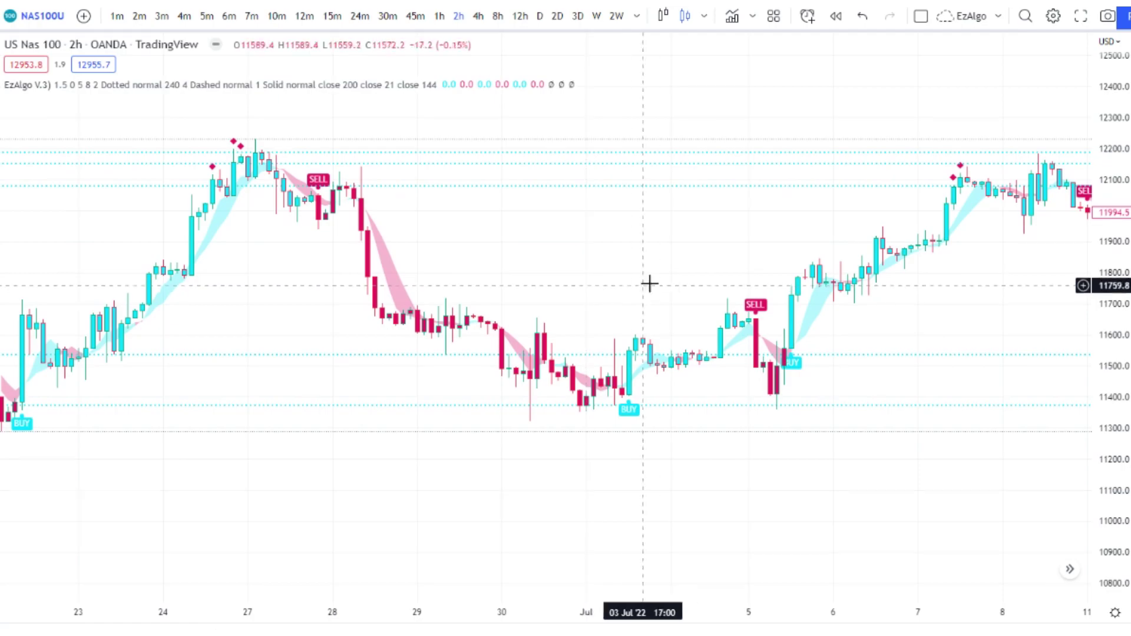
scroll(621, 272, "up", 4)
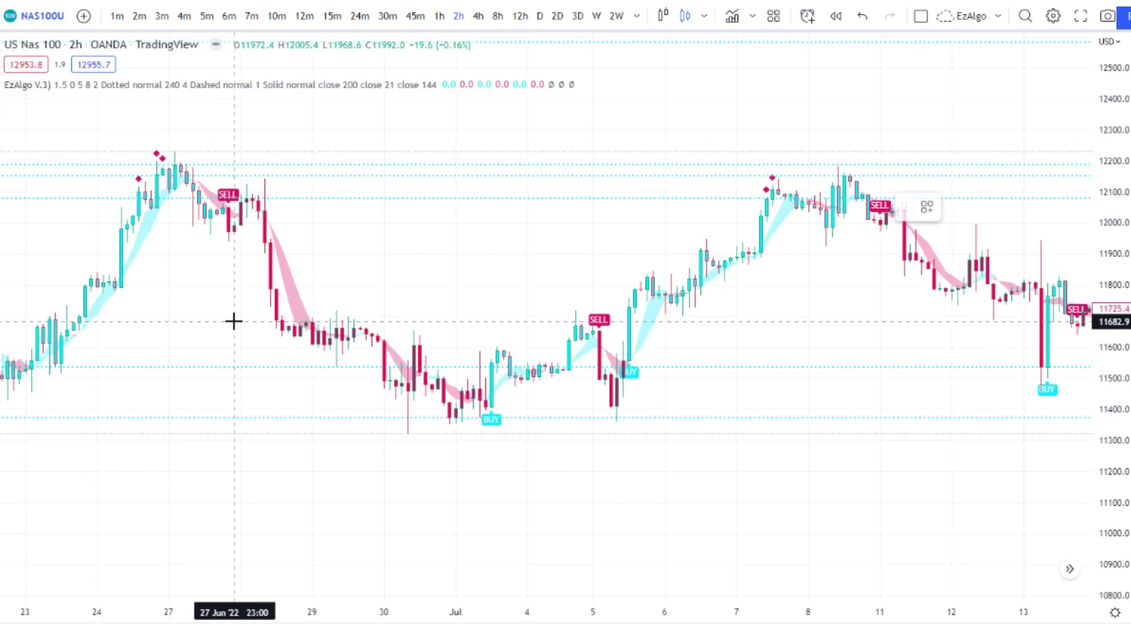
Step: Draw a pink support rectangle along the early-July lows near 11370
mouse_move(379, 418)
left_mouse_down()
mouse_move(715, 447)
mouse_move(797, 432)
mouse_move(837, 446)
mouse_move(825, 421)
left_mouse_up()
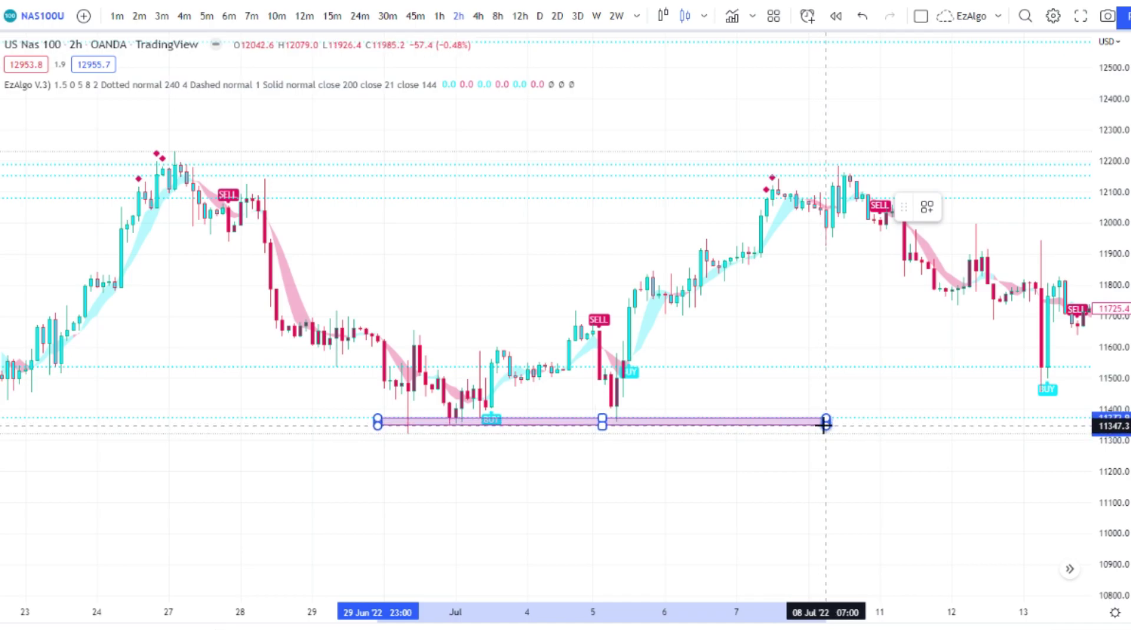
left_click(678, 411)
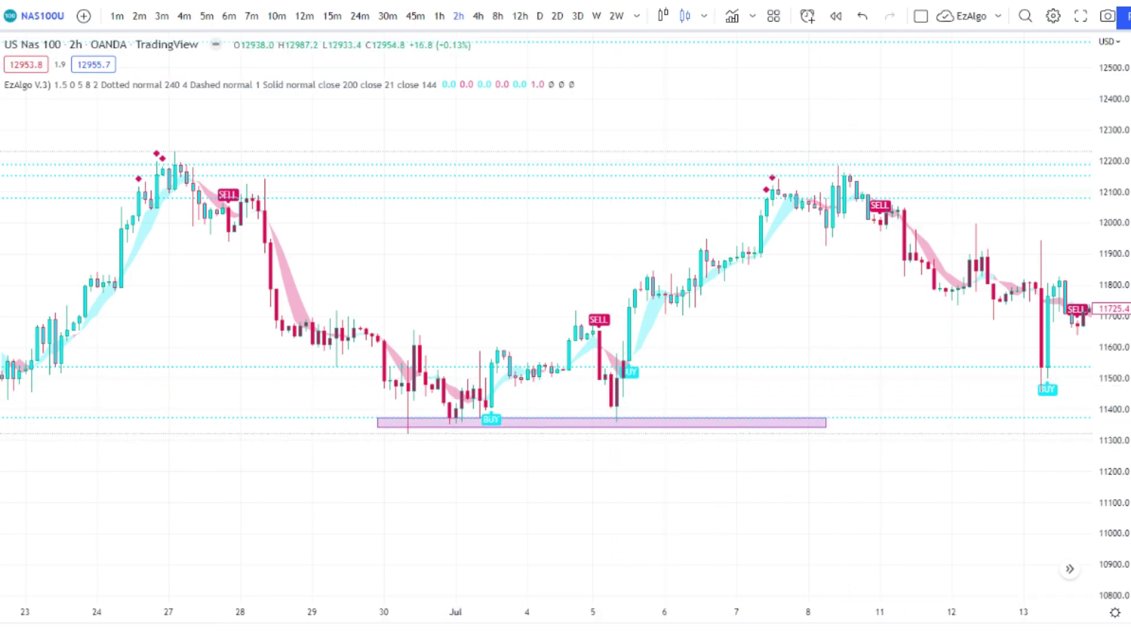
scroll(691, 434, "left", 5)
scroll(674, 431, "up", 3)
left_click(648, 453)
left_click(654, 431)
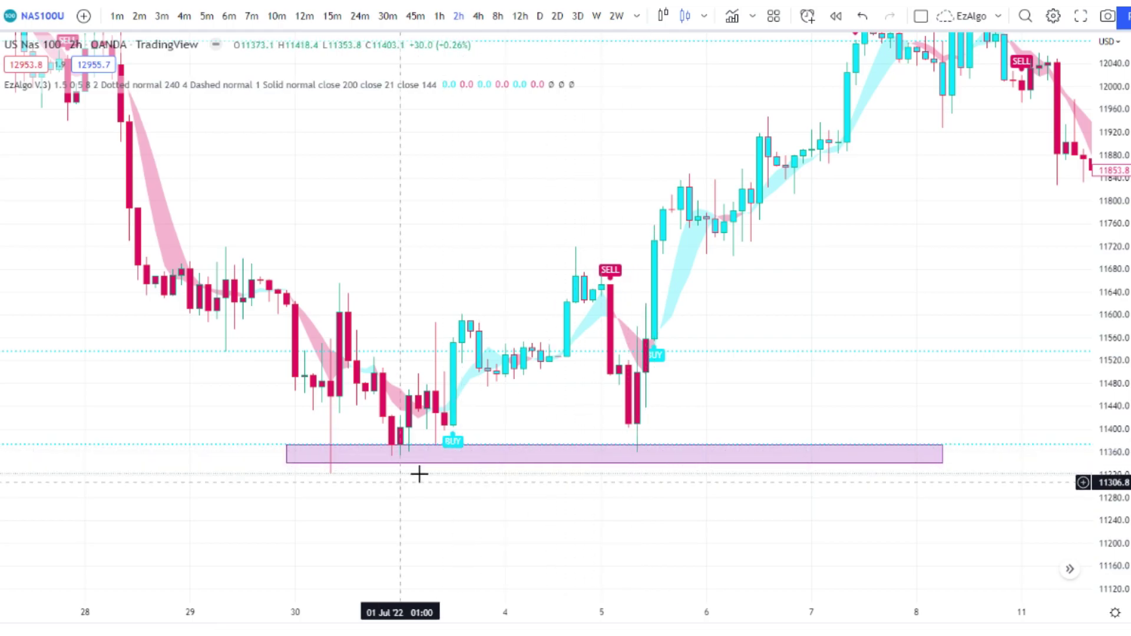
Step: Draw a resistance rectangle across the 12150–12200 highs from late June to mid-July
scroll(419, 475, "down", 5)
scroll(867, 427, "right", 10)
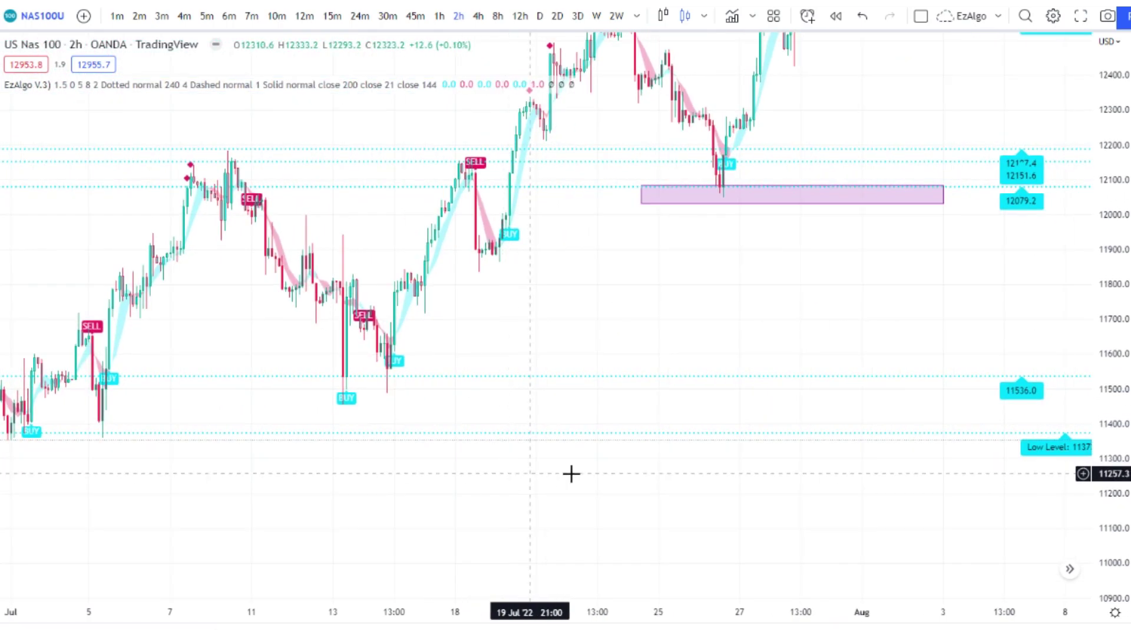
scroll(861, 457, "left", 3)
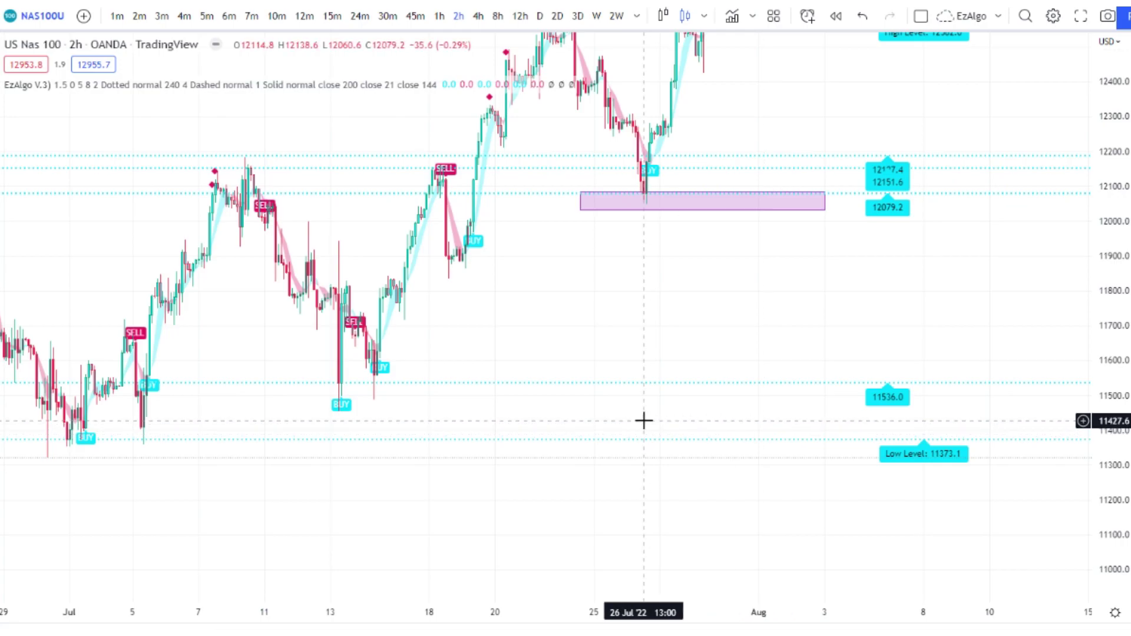
scroll(643, 421, "left", 5)
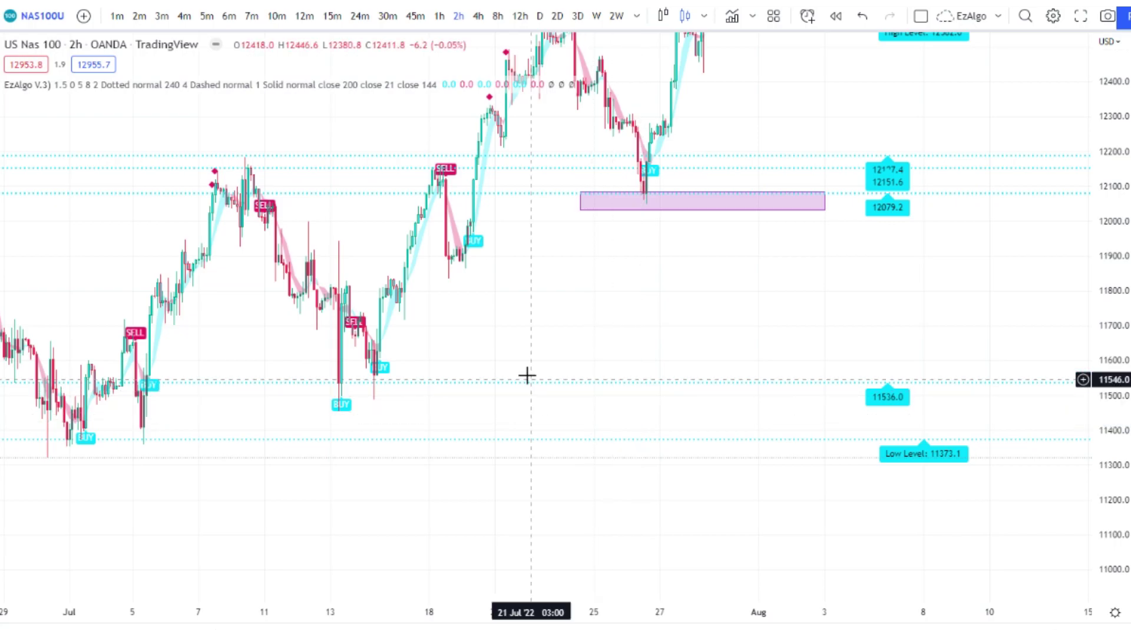
scroll(792, 387, "left", 2)
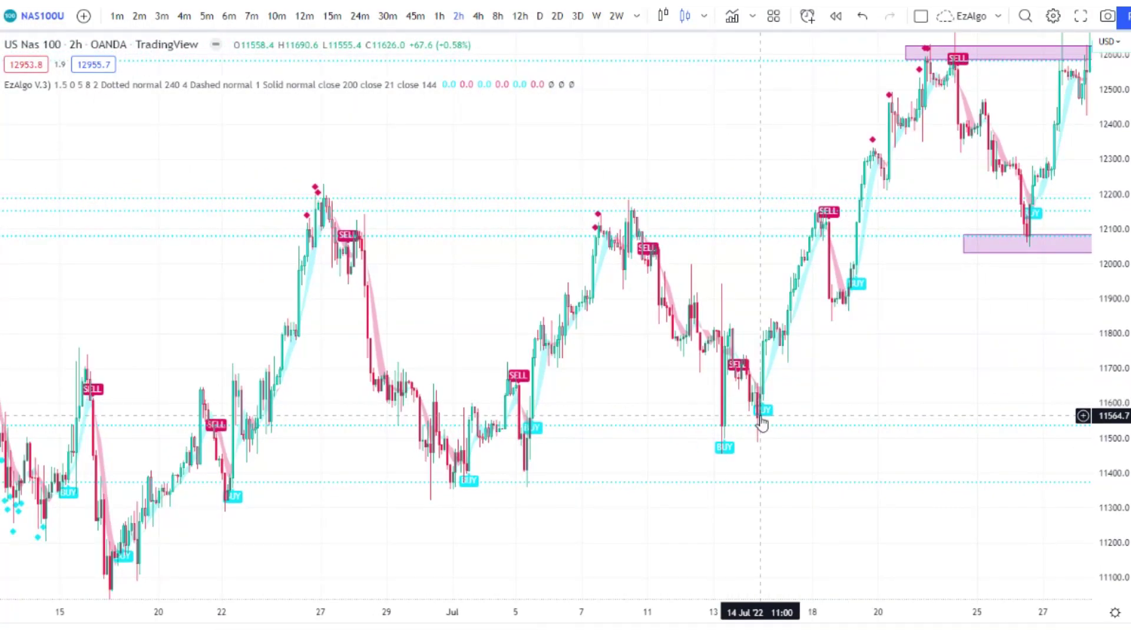
scroll(565, 369, "left", 2)
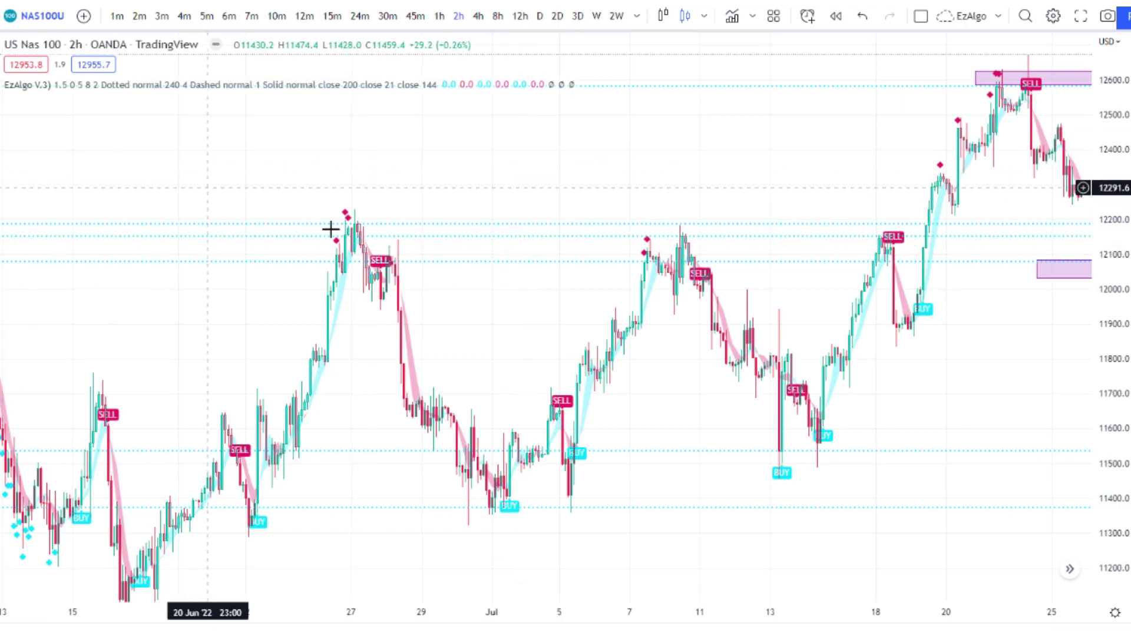
left_click_drag(298, 224, 1040, 238)
left_click(968, 347)
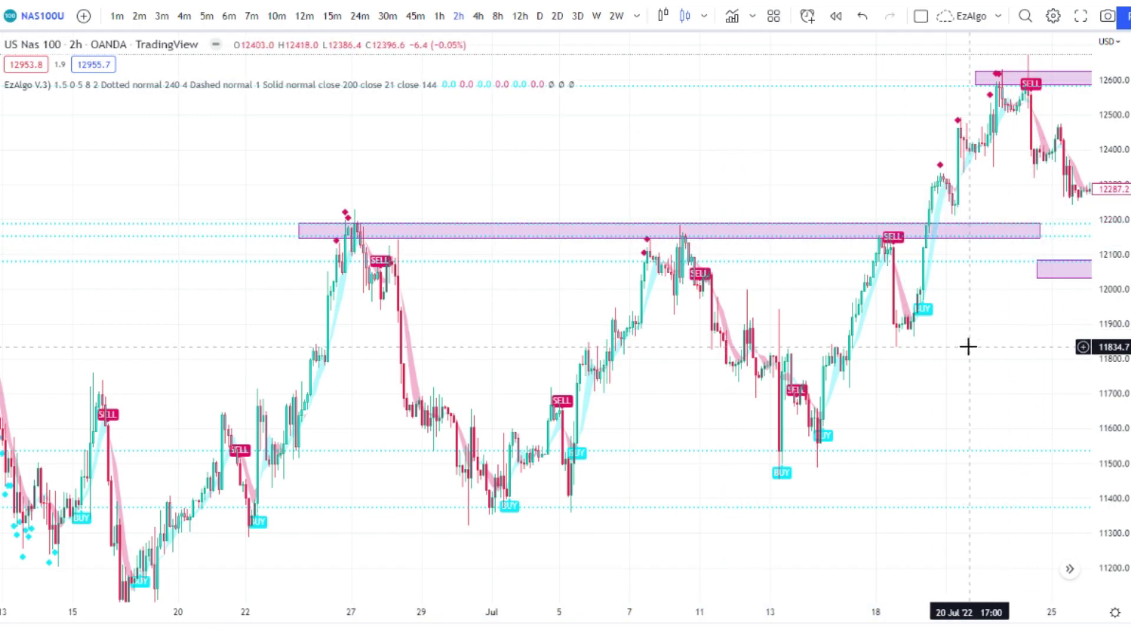
Step: Jump to the most recent bars with Alt+R, showing the late-July rally
scroll(828, 346, "up", 5)
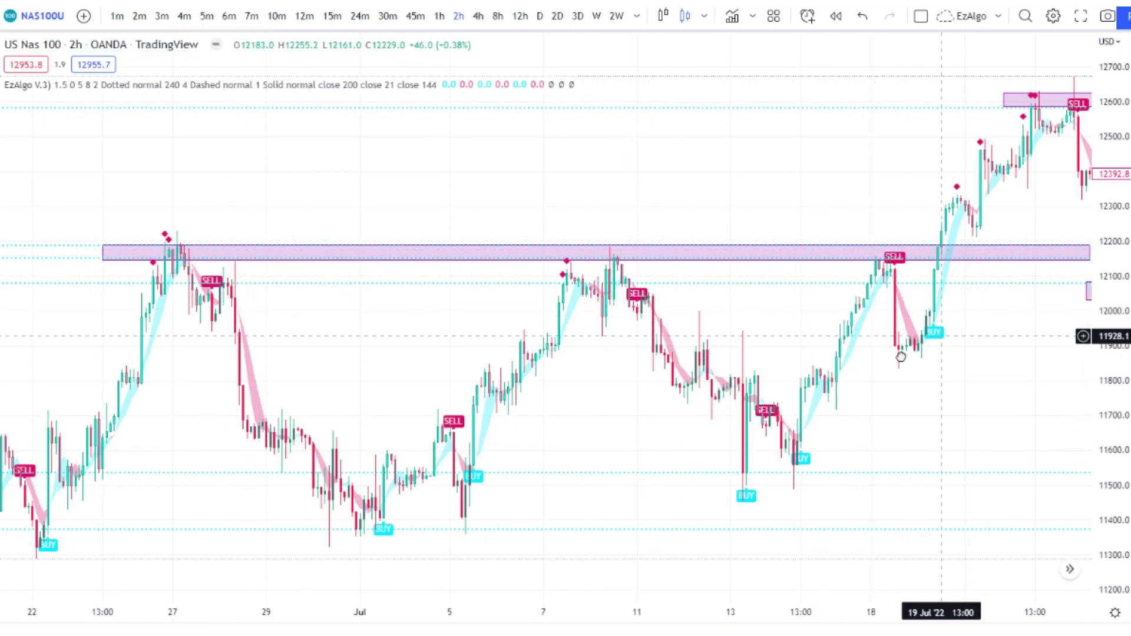
key("alt+r")
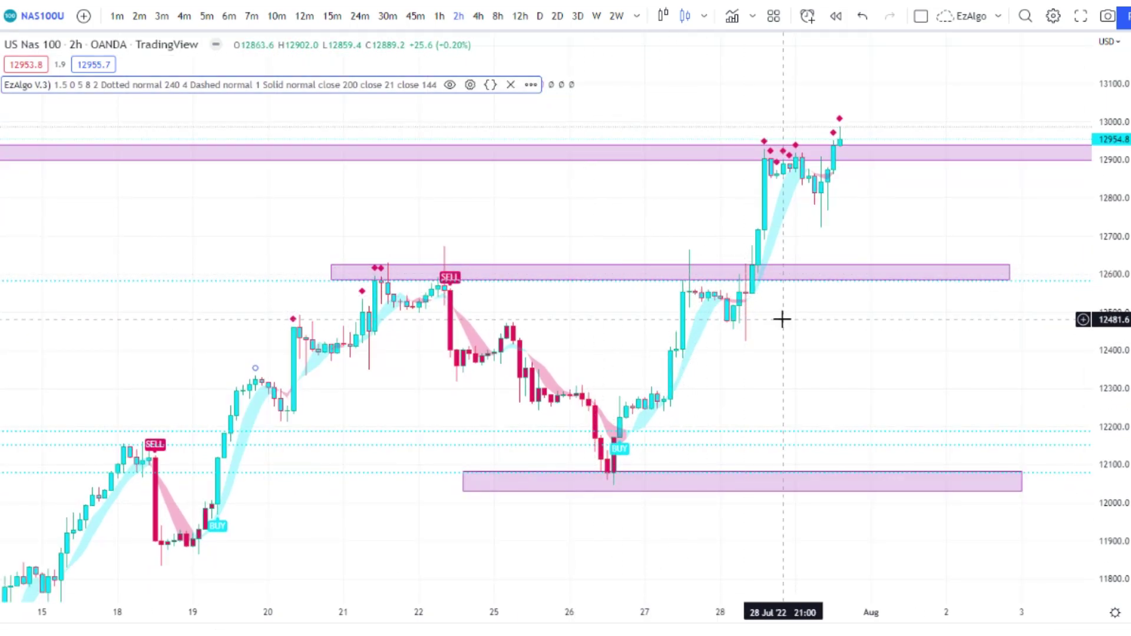
scroll(730, 161, "down", 3)
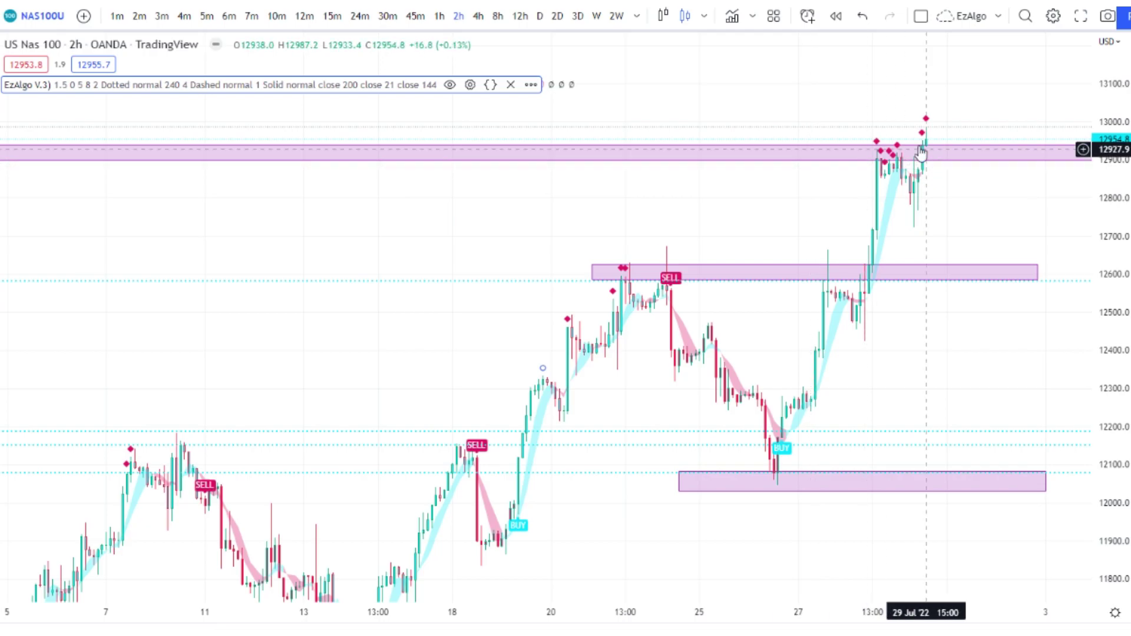
scroll(803, 219, "up", 3)
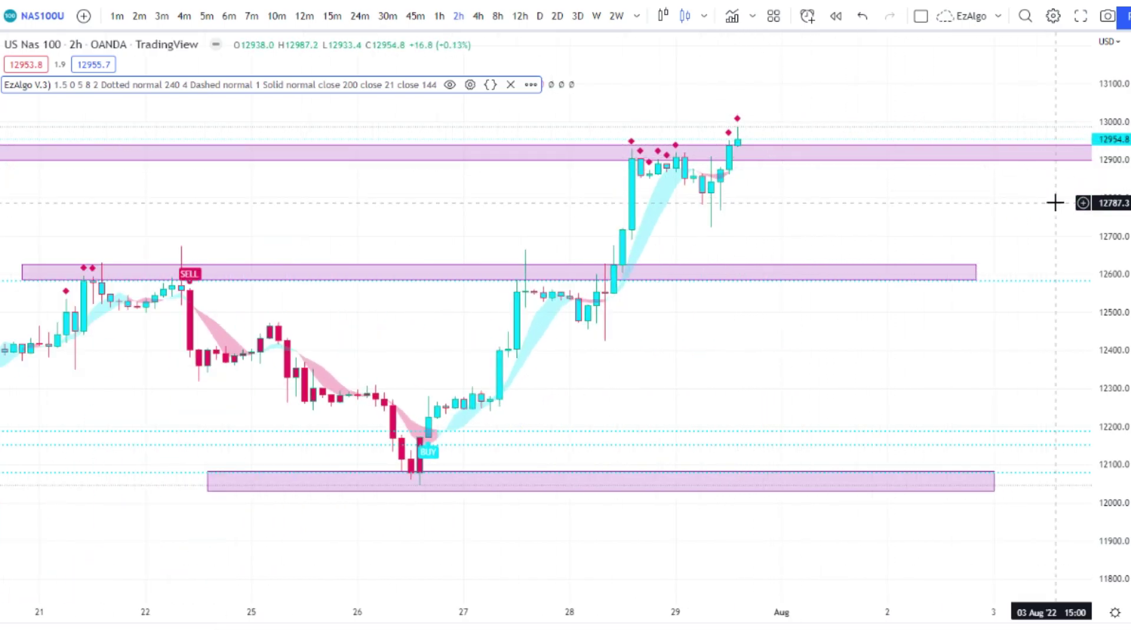
scroll(1037, 210, "down", 4)
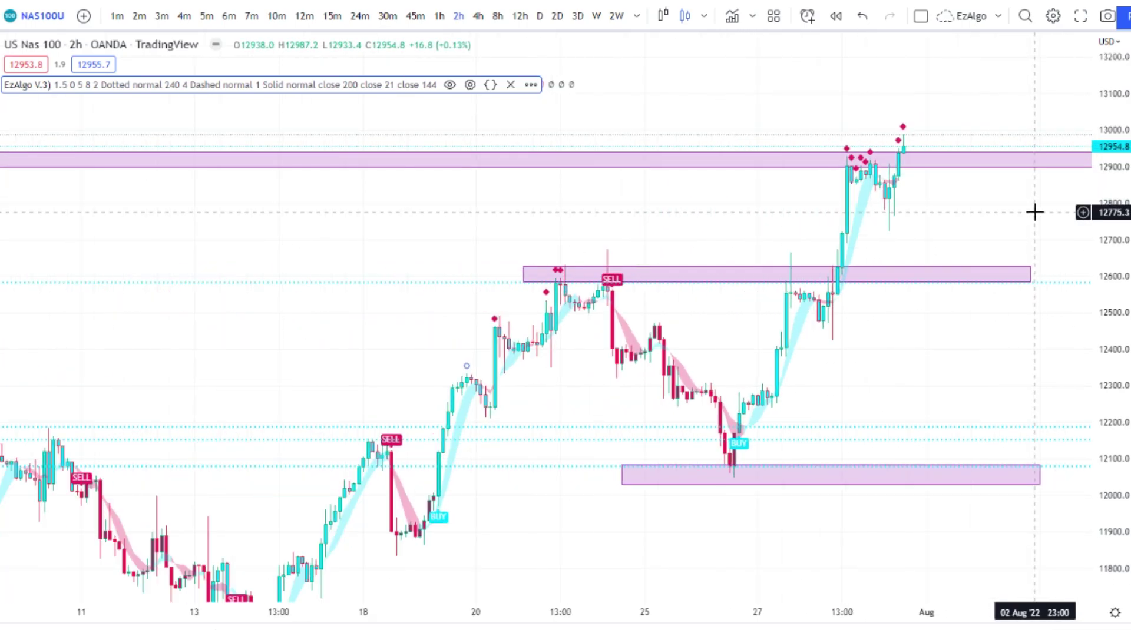
Step: Draw a yellow Brush stroke rising from the latest candle to the 13500 rectangle
left_click_drag(716, 240, 337, 305)
scroll(568, 250, "up", 3)
scroll(114, 277, "down", 2)
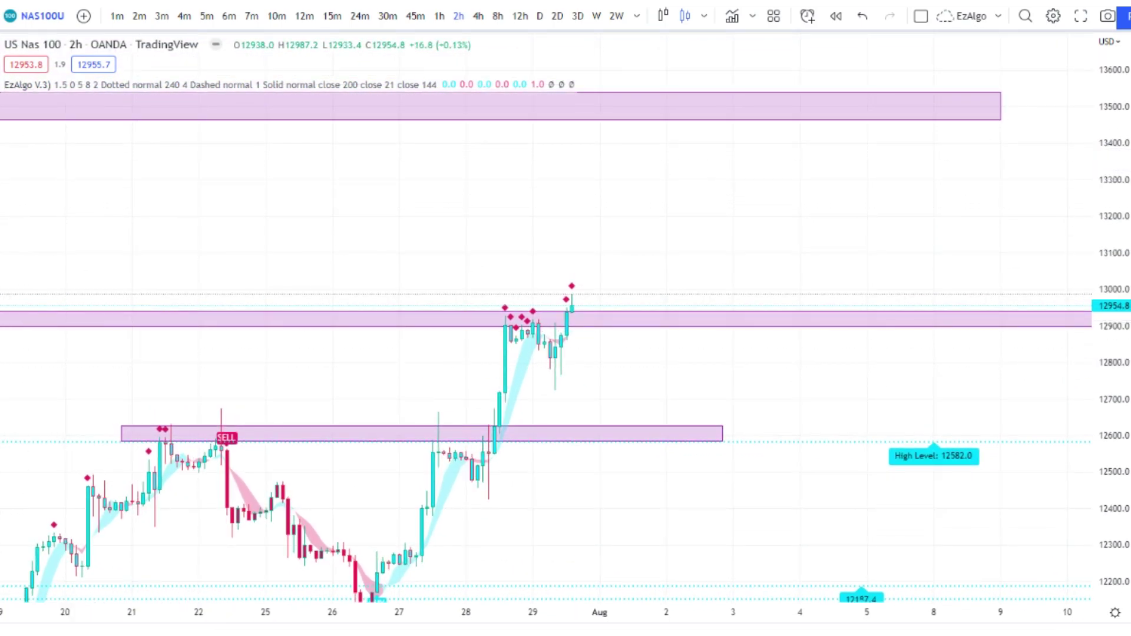
left_click(5, 155)
left_click(7, 147)
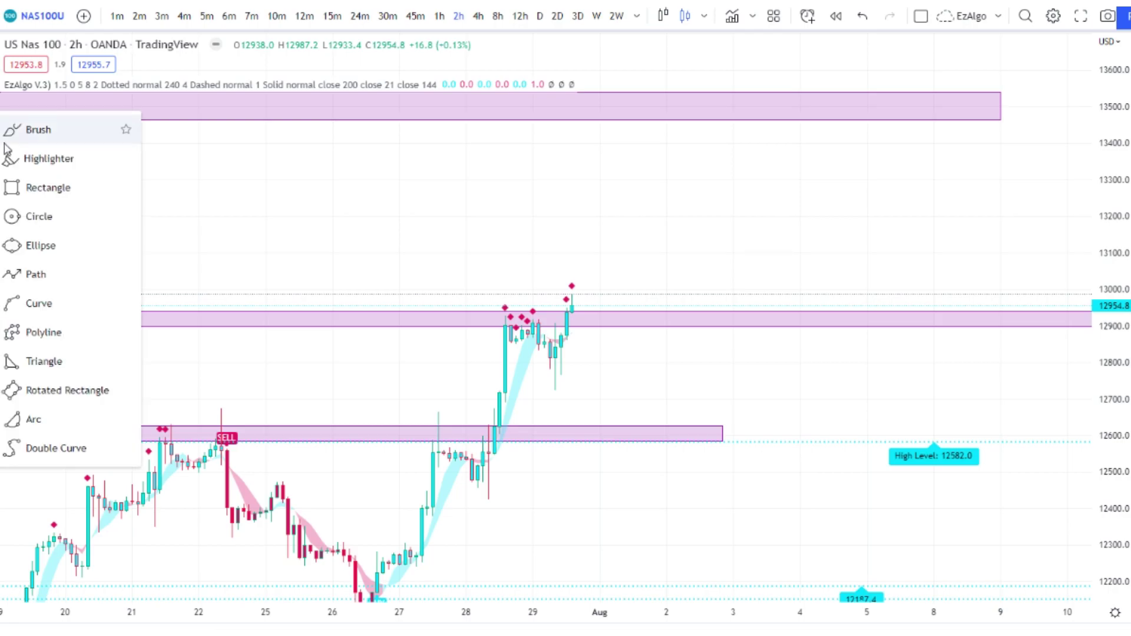
left_click(7, 147)
mouse_move(572, 308)
left_mouse_down()
mouse_move(654, 315)
mouse_move(729, 150)
mouse_move(682, 118)
mouse_move(730, 179)
left_mouse_up()
scroll(510, 230, "down", 2)
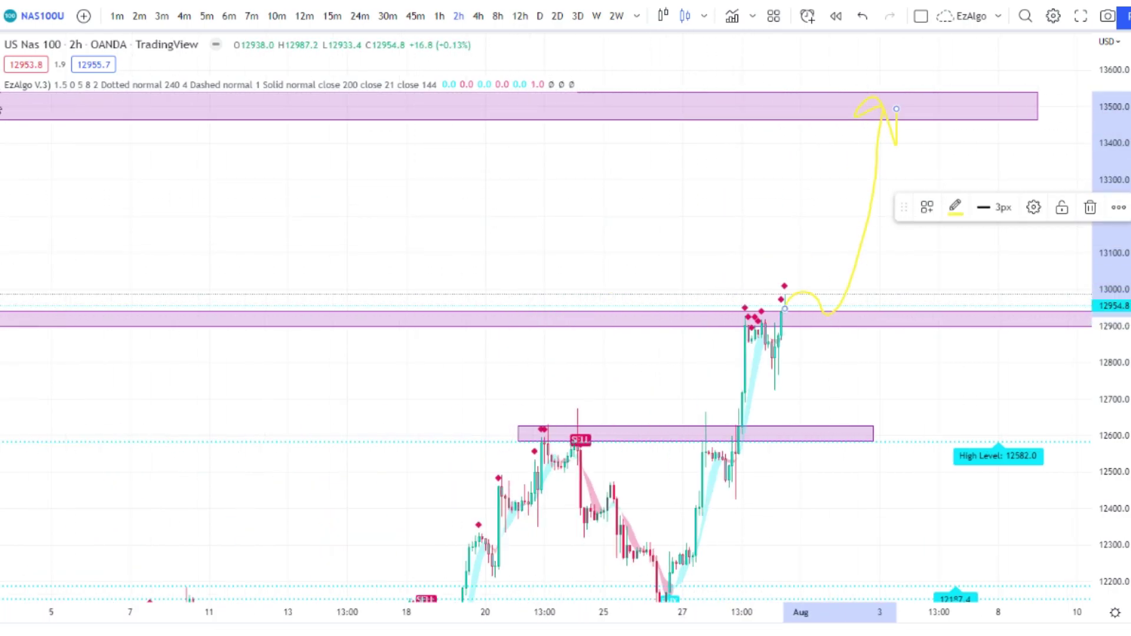
left_click(528, 237)
scroll(524, 235, "down", 5)
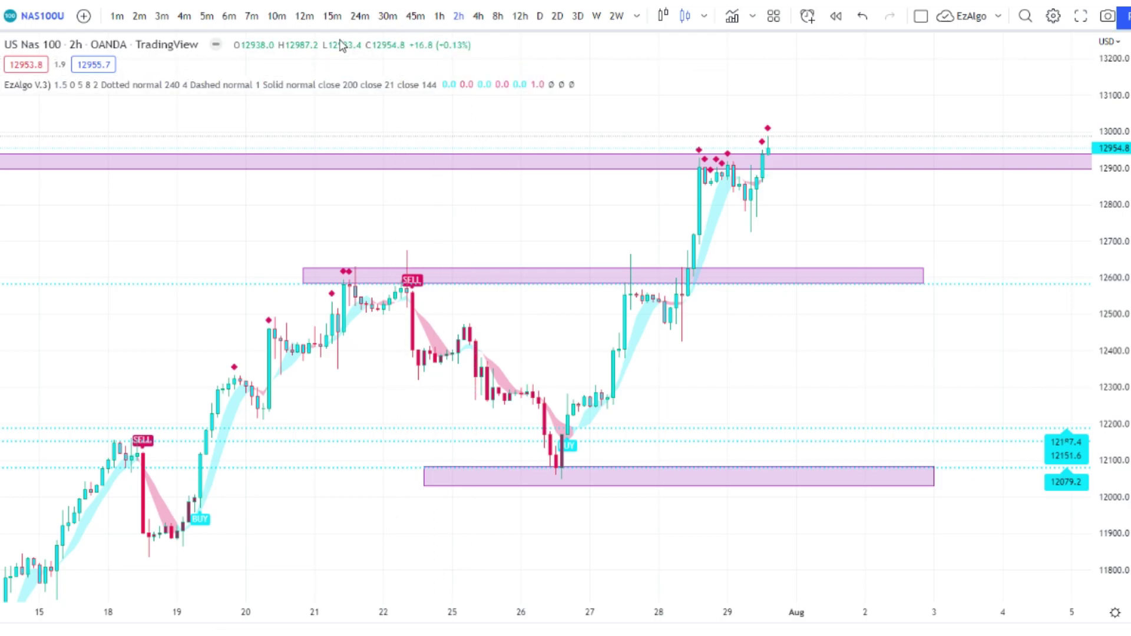
Step: Switch the chart to 15m, then check Show S/R 2 with a 2-hour S/R 2 TimeFrame in EzAlgo V.3
left_click(332, 15)
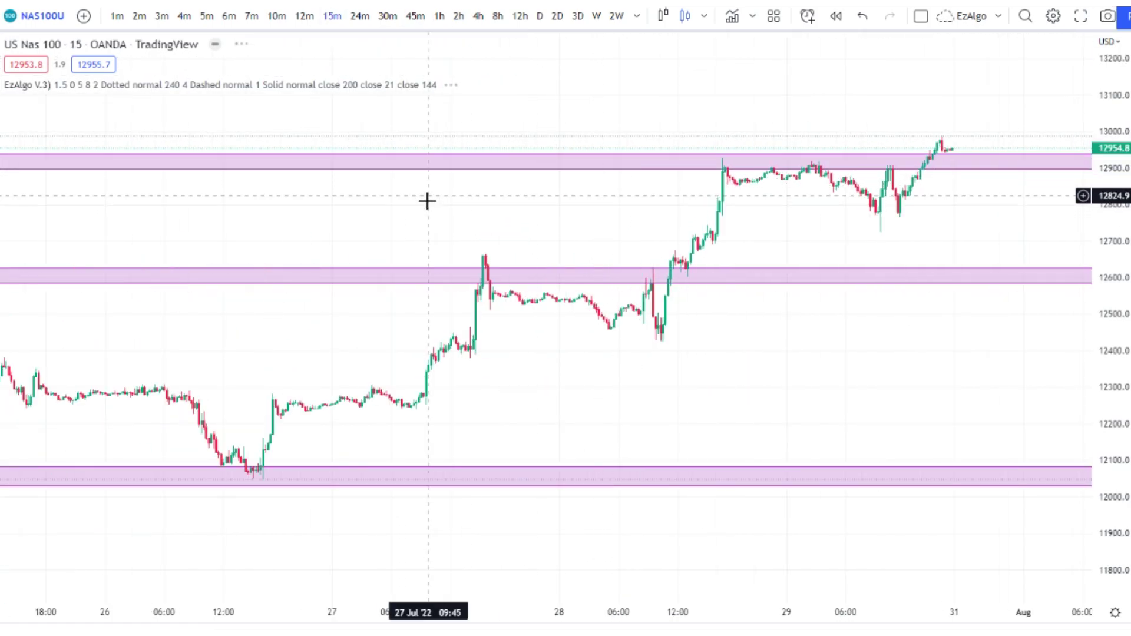
mouse_move(320, 89)
left_click(470, 85)
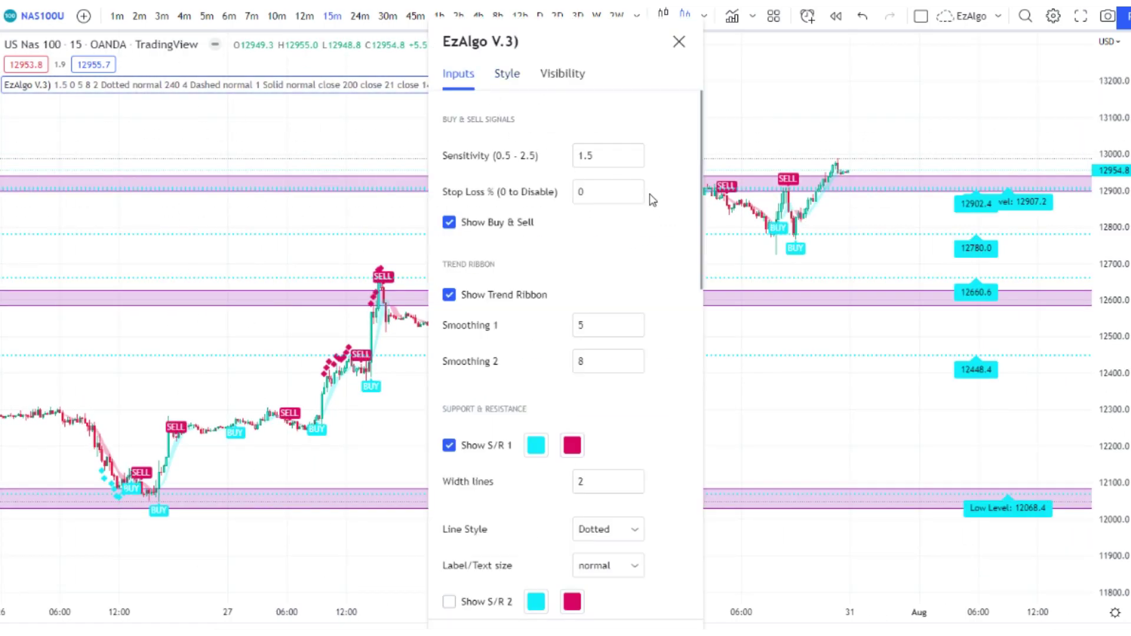
scroll(654, 238, "down", 6)
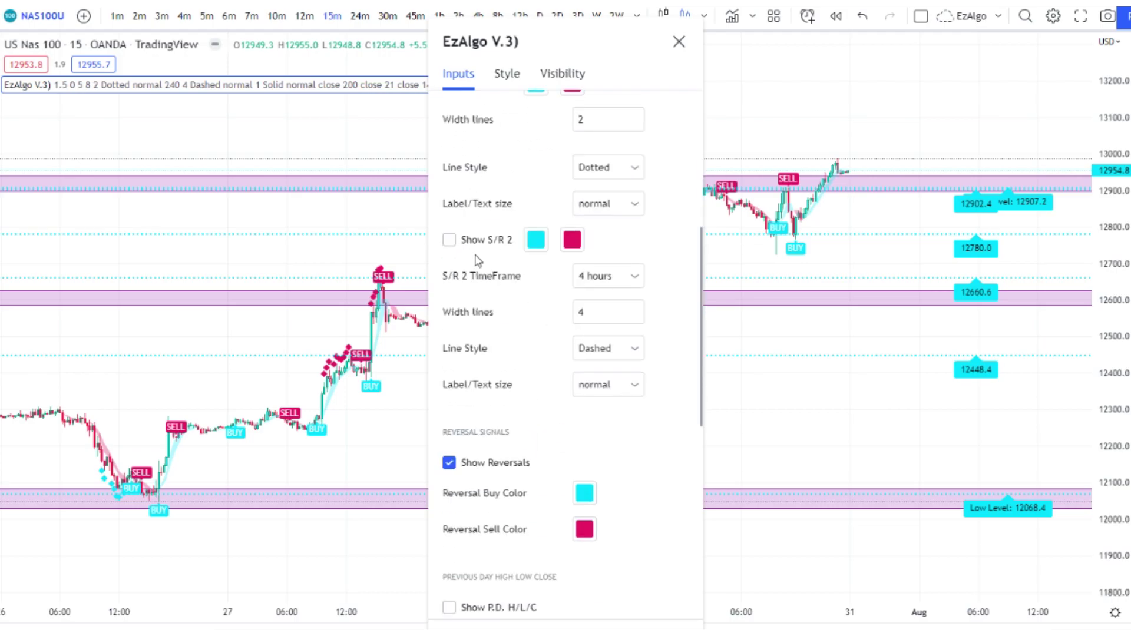
left_click(449, 240)
left_click(618, 276)
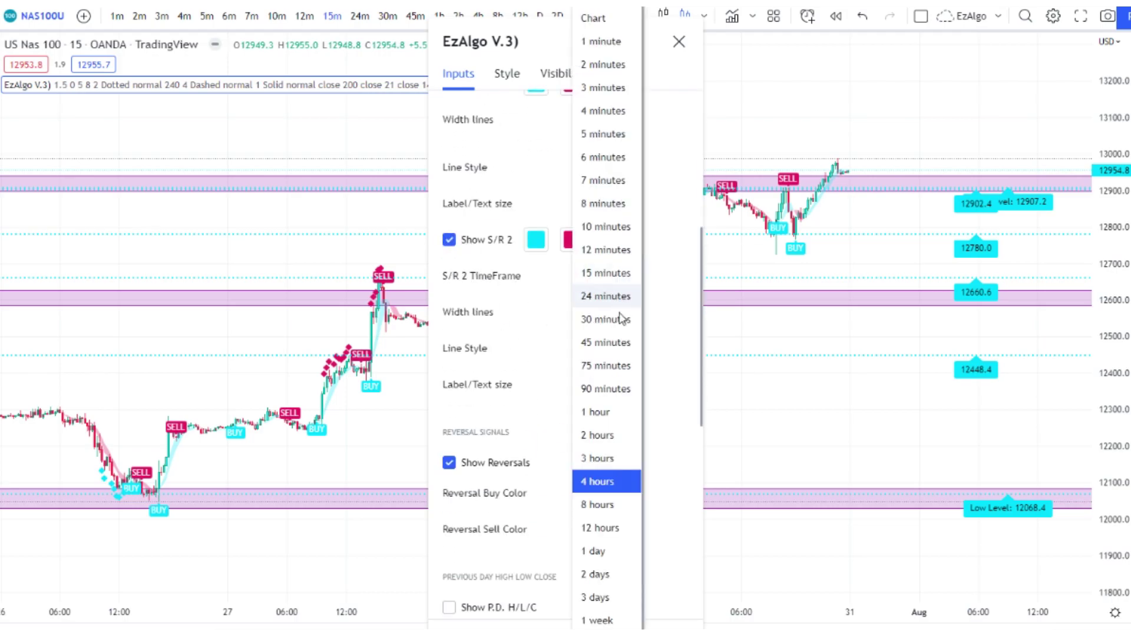
left_click(607, 426)
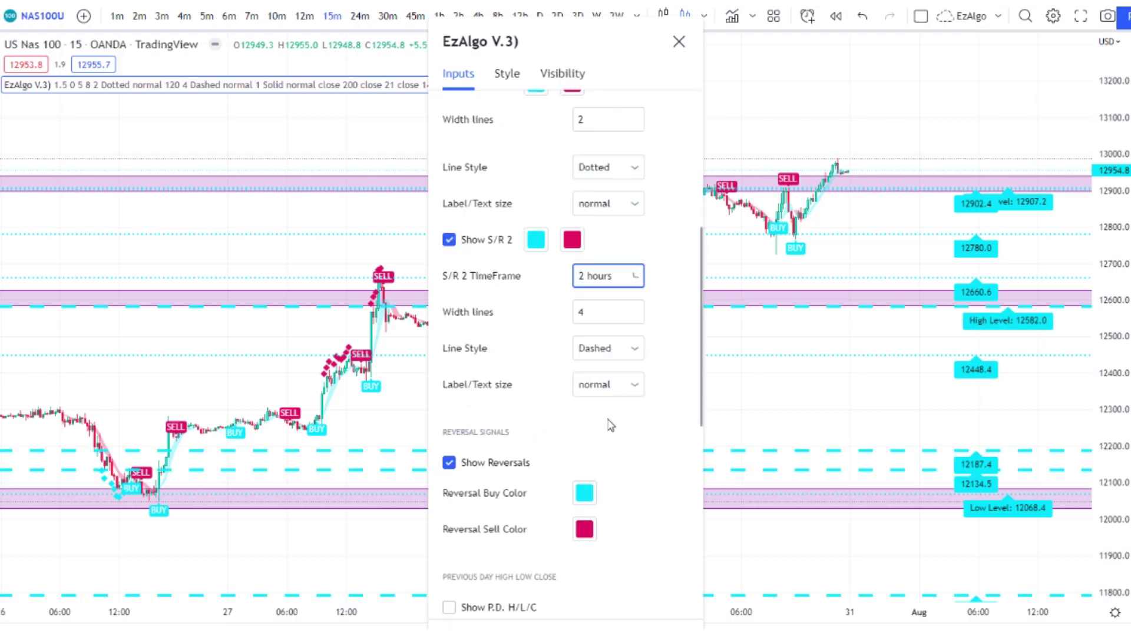
key("Return")
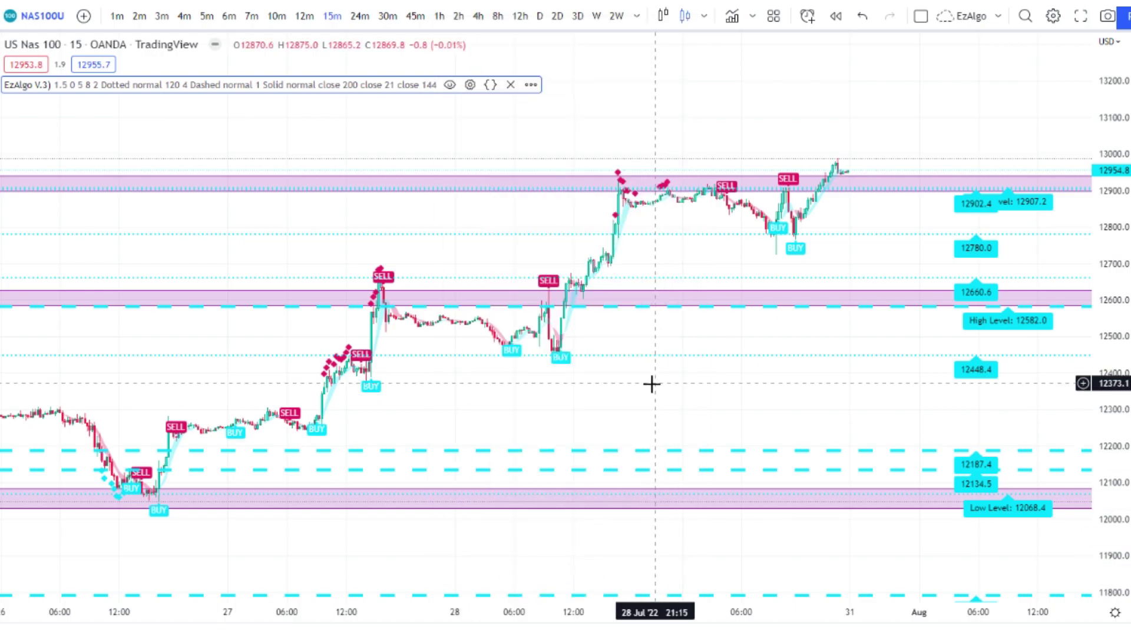
scroll(864, 392, "down", 3)
left_click_drag(863, 391, 628, 448)
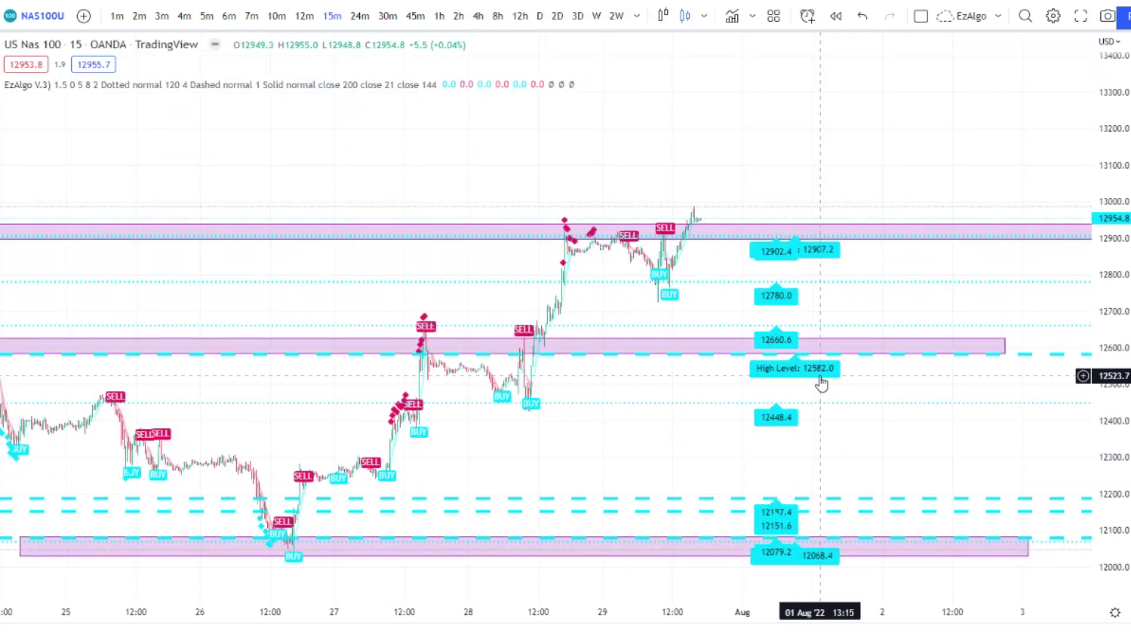
left_click_drag(1025, 388, 835, 522)
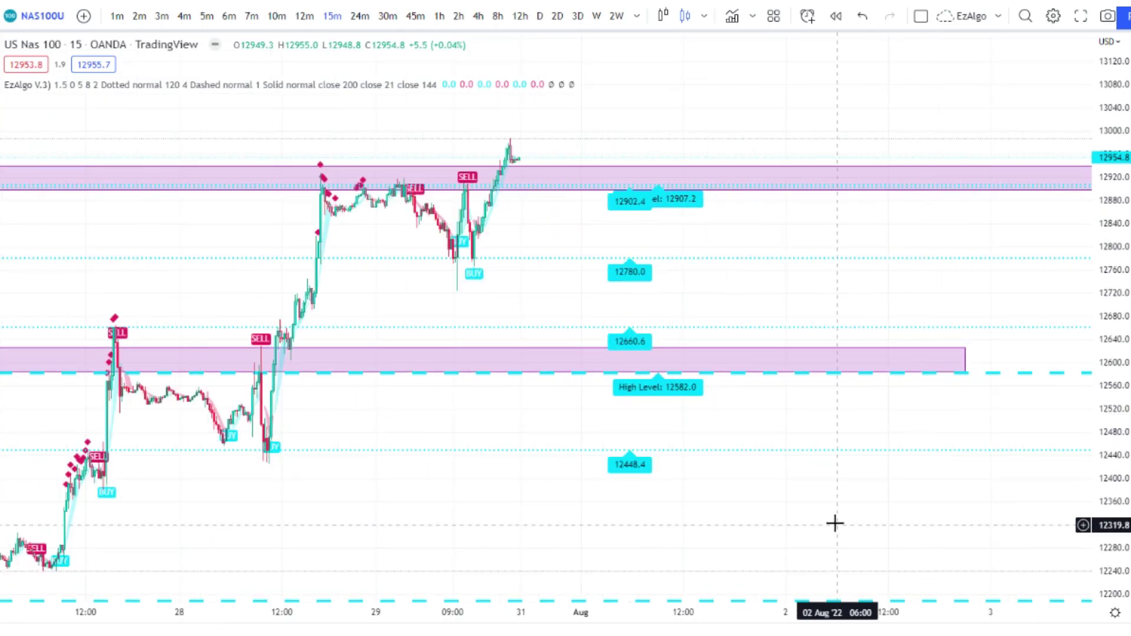
scroll(467, 212, "up", 3)
left_click_drag(495, 176, 579, 210)
scroll(472, 222, "down", 2)
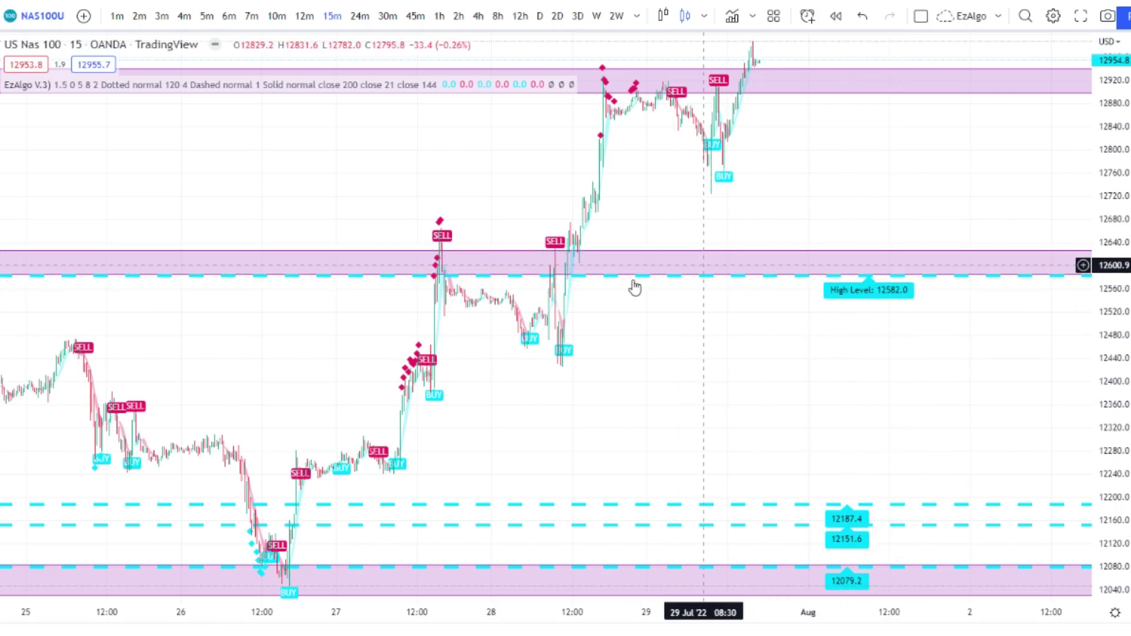
scroll(542, 263, "down", 2)
scroll(558, 227, "down", 1)
left_click_drag(389, 262, 405, 237)
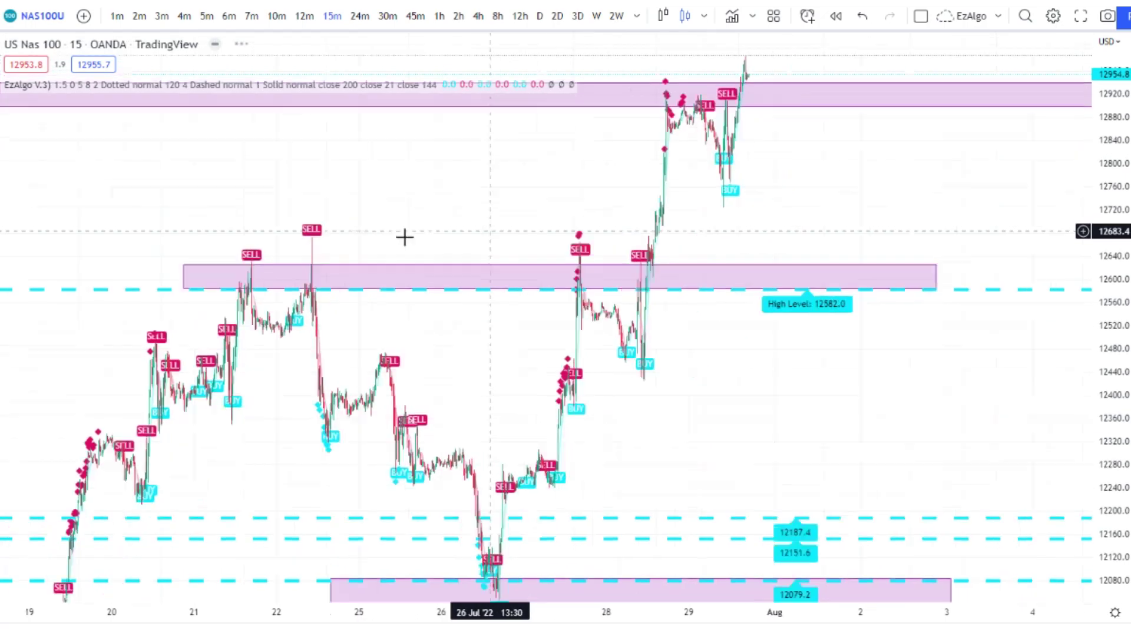
scroll(580, 212, "up", 2)
left_click_drag(323, 212, 303, 263)
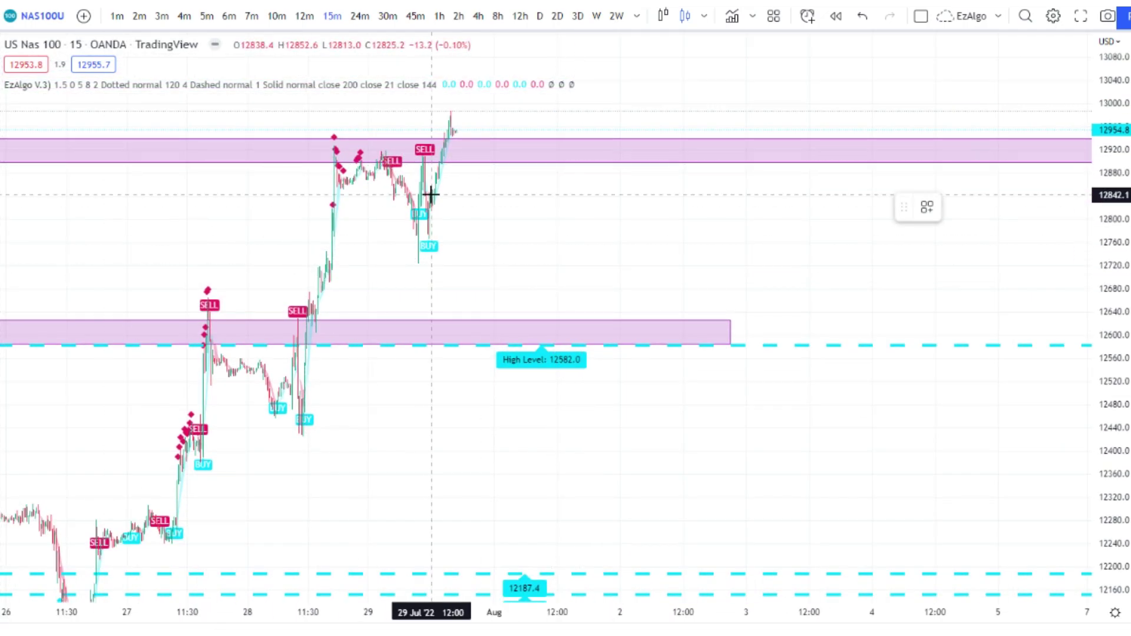
mouse_move(462, 129)
left_mouse_down()
mouse_move(545, 171)
mouse_move(613, 341)
mouse_move(674, 257)
left_mouse_up()
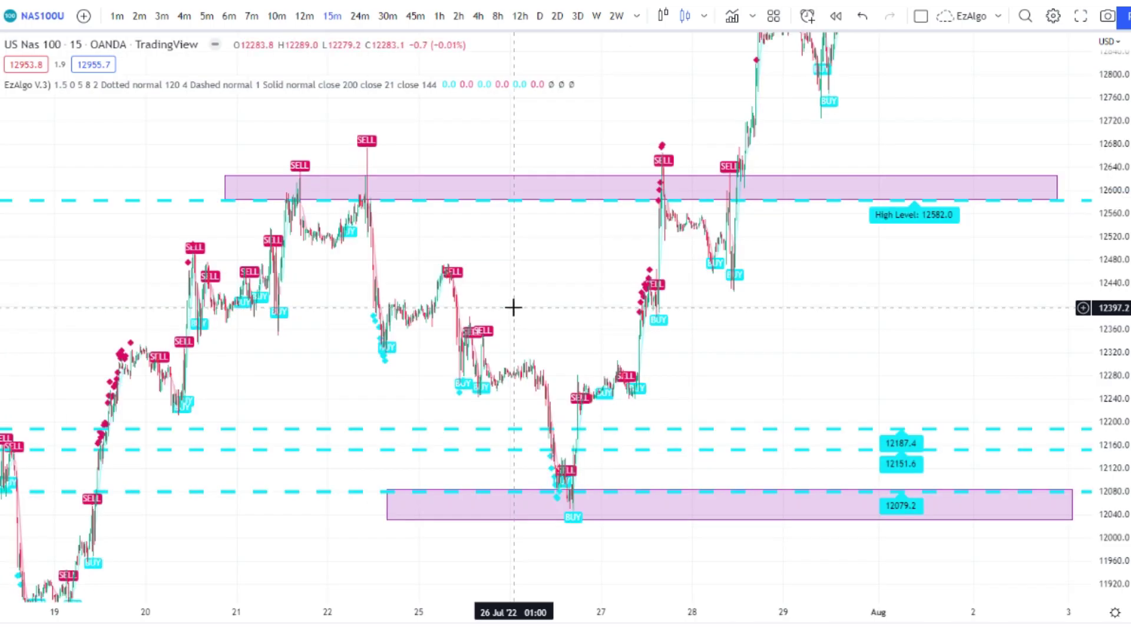
scroll(536, 315, "up", 5)
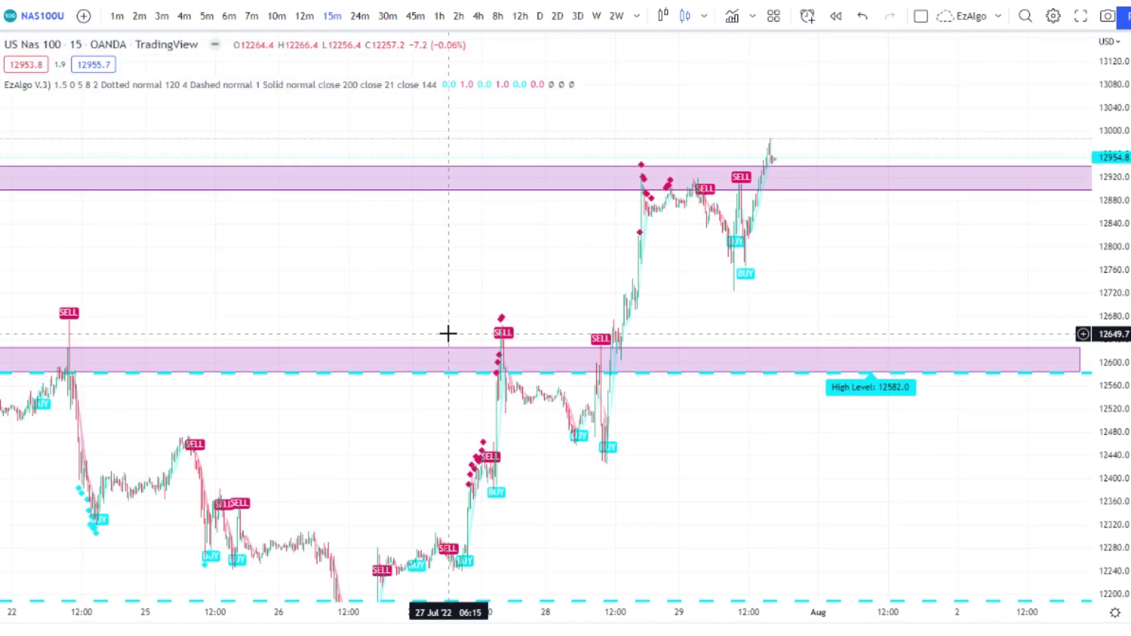
scroll(450, 328, "up", 4)
left_click_drag(482, 308, 616, 314)
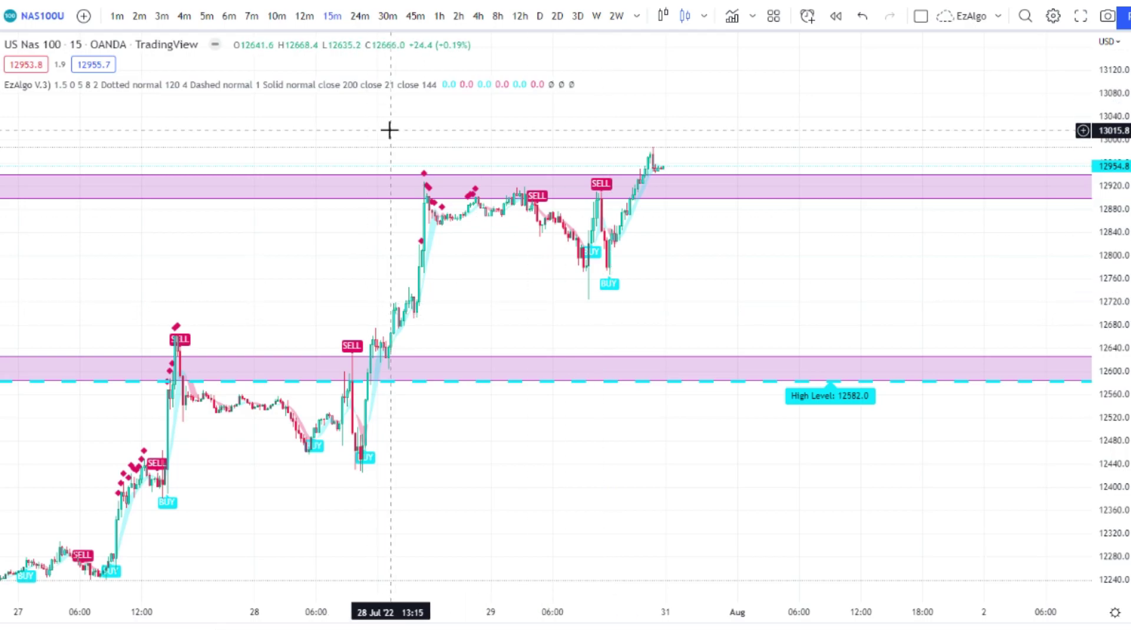
Step: Change the NAS100 chart interval from 15 minutes back to 2h
left_click(459, 16)
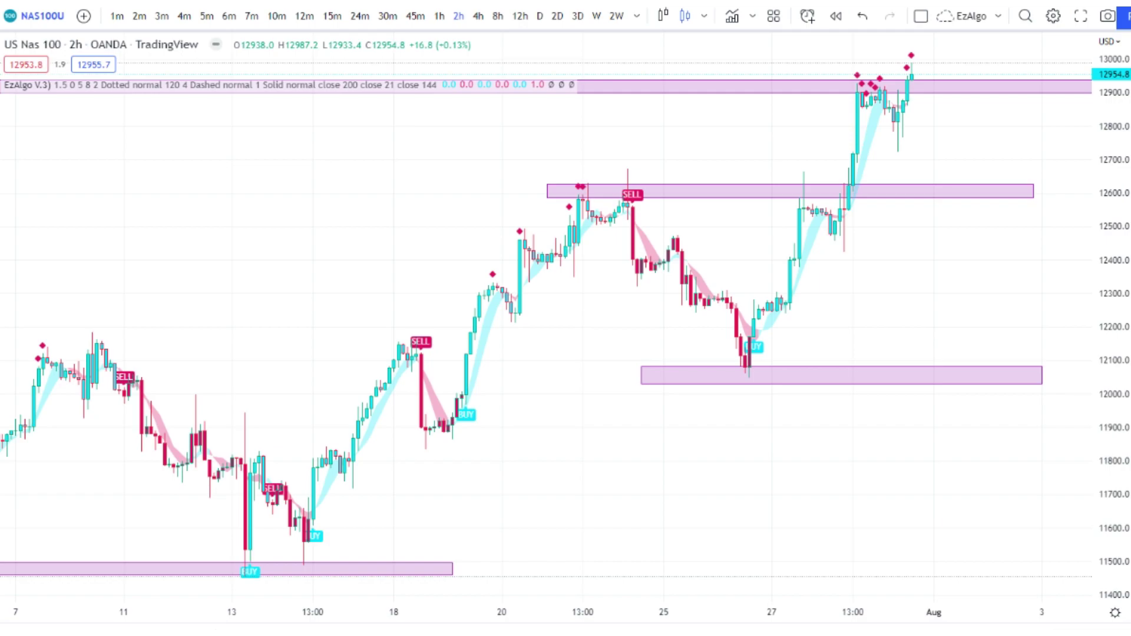